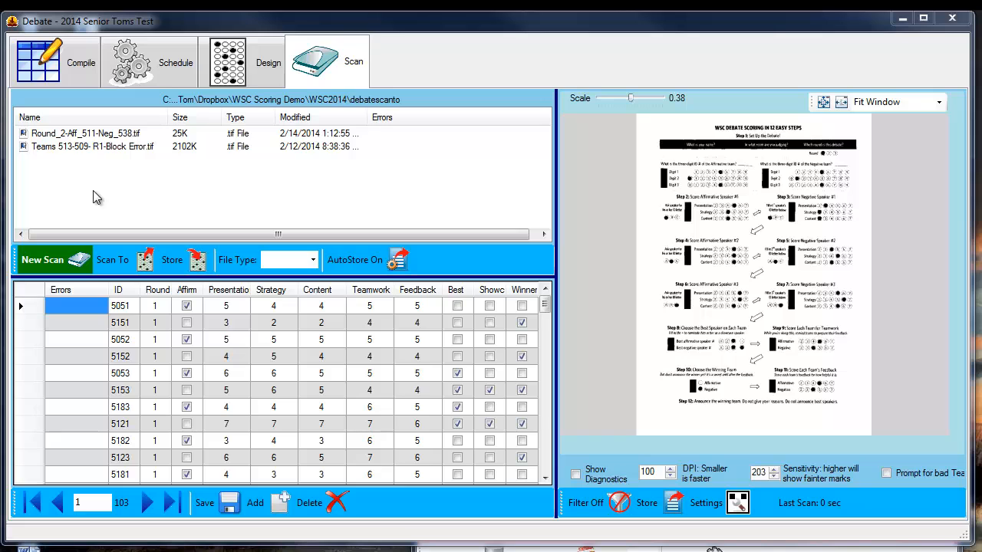
- Move all scan files from the December13-Senior debatescans storage folder back into the debatescanto folder
left_click(179, 257)
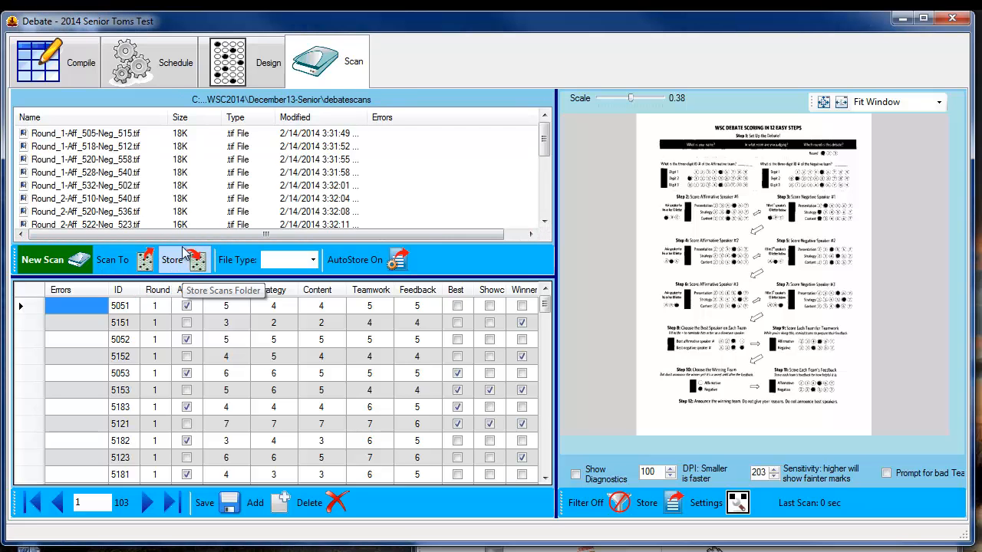
left_click_drag(131, 132, 15, 280)
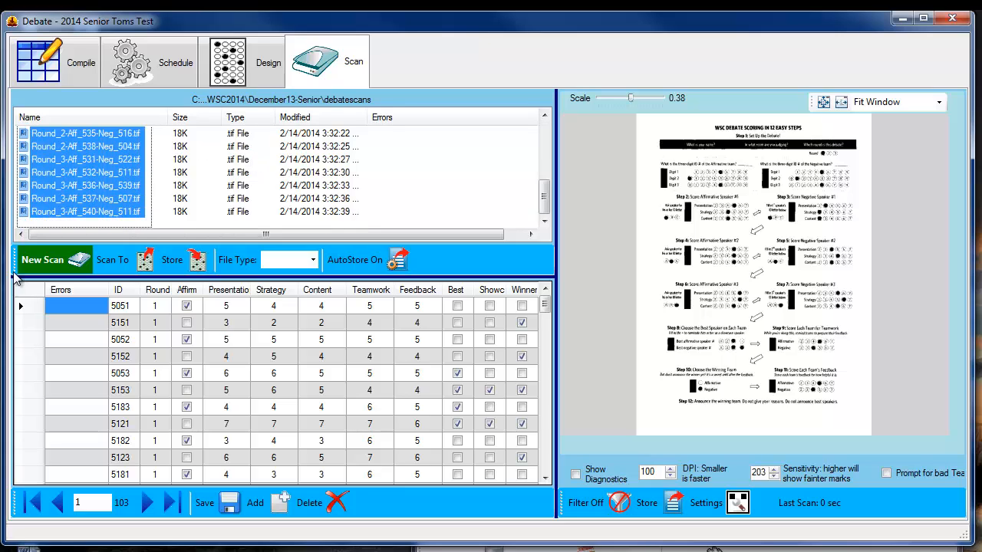
right_click(76, 165)
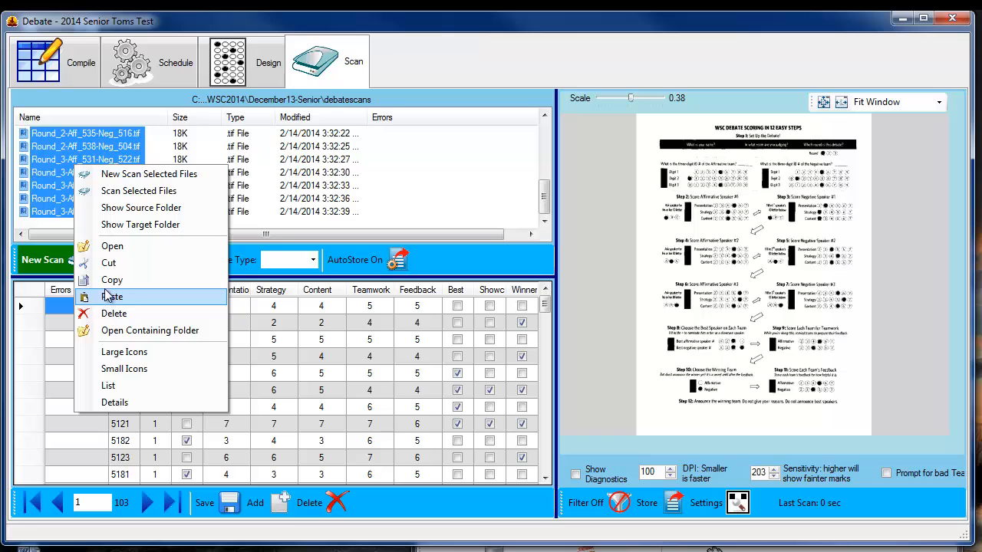
left_click(109, 263)
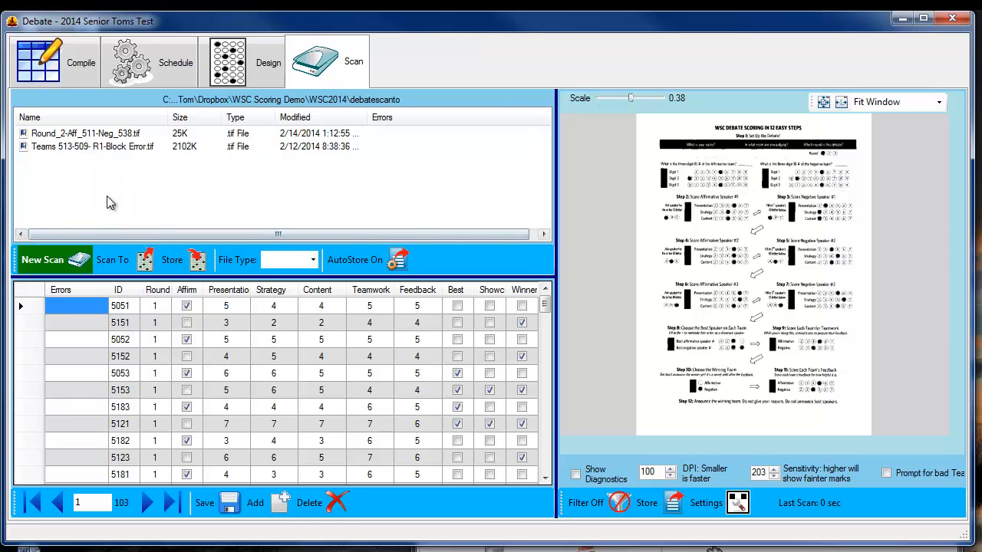
right_click(108, 198)
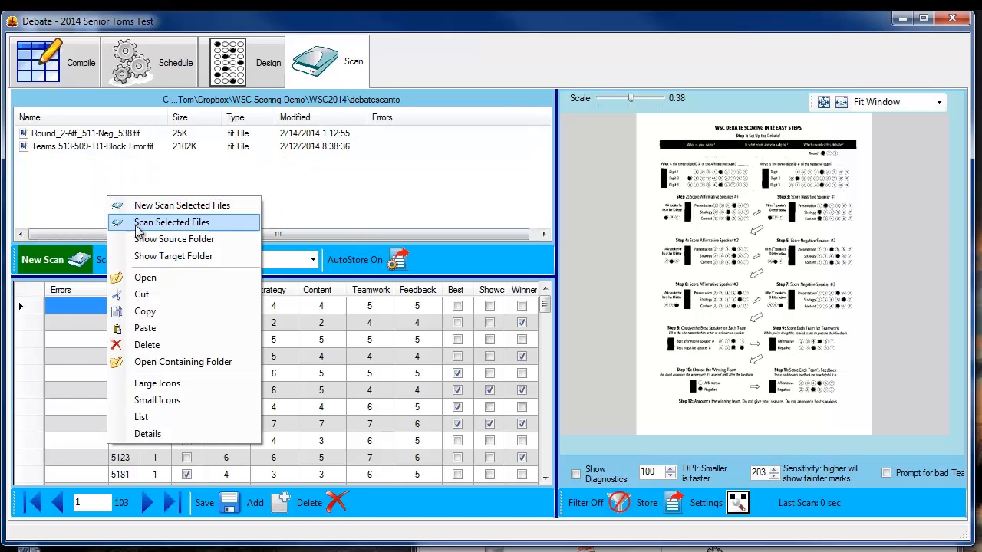
left_click(146, 329)
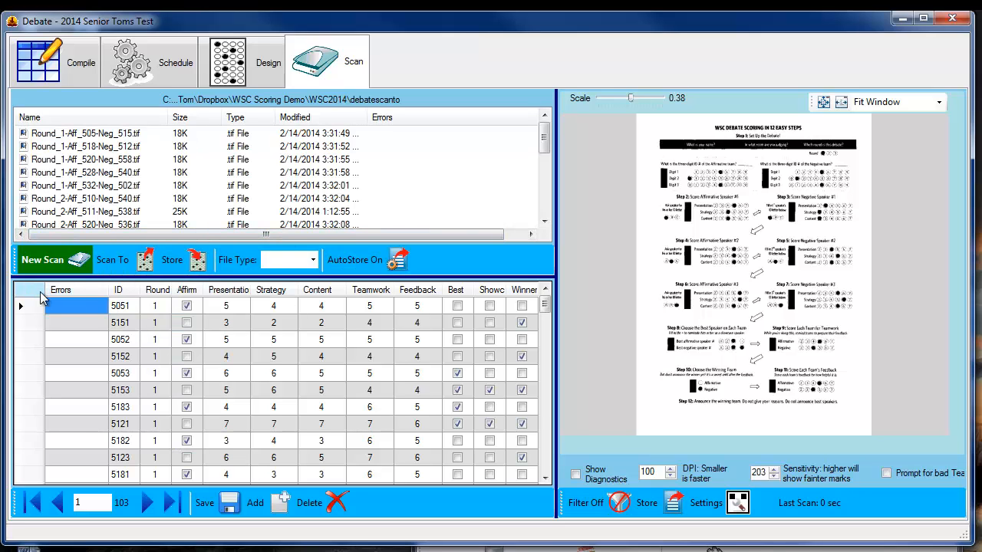
- Delete all score records from the results table
left_click(40, 291)
key("Delete")
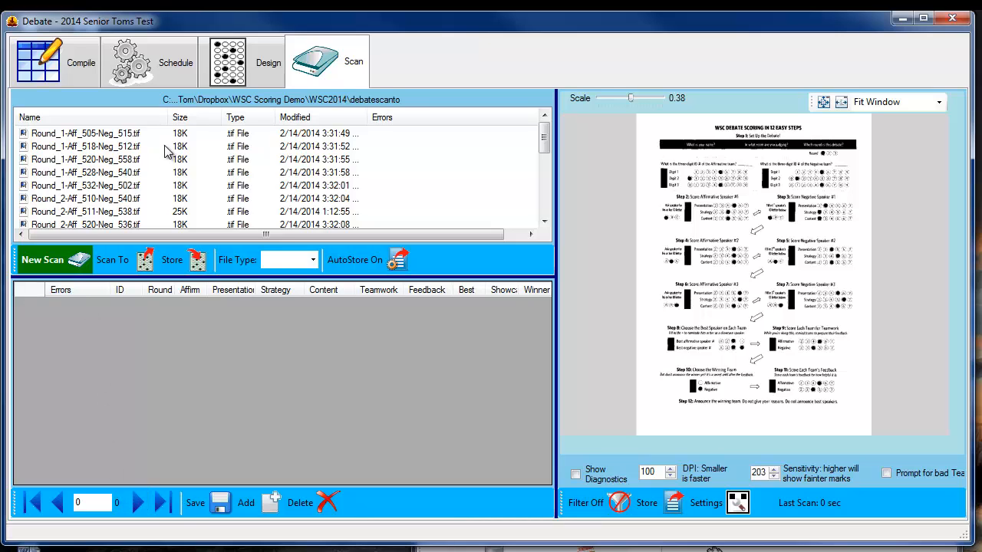
- Look through the scanned ballot previews from Round_1-Aff_518-Neg_512.tif to Round_2-Aff_535-Neg_516.tif
left_click(121, 152)
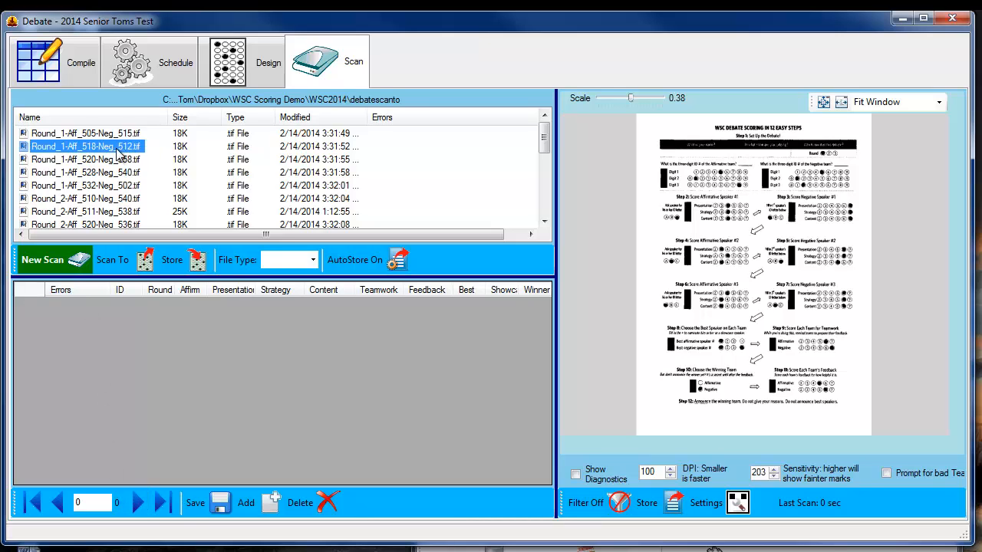
key("Down")
key("Down")
key("Down")
key("Down")
key("Down")
key("Down")
key("Down")
key("Down")
key("Down")
key("Down")
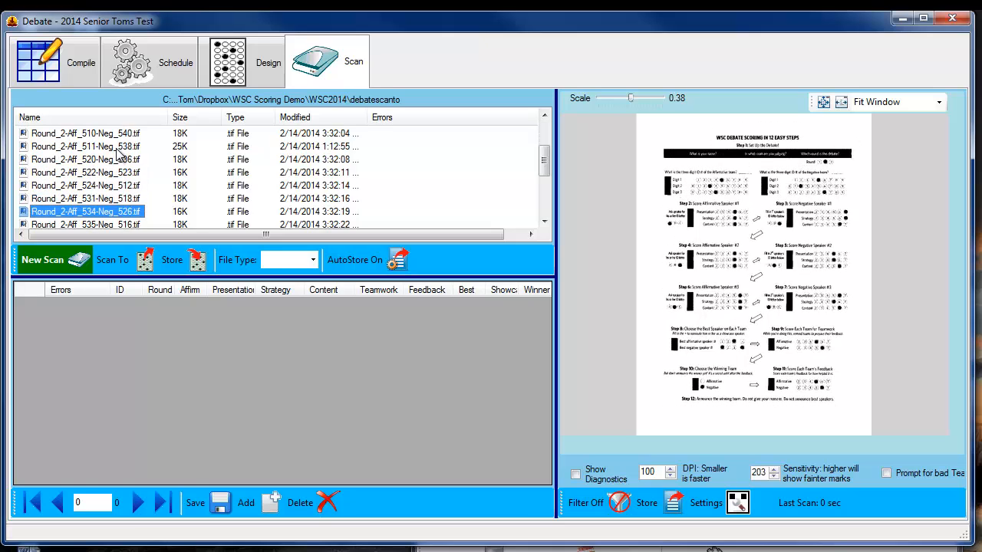
key("Down")
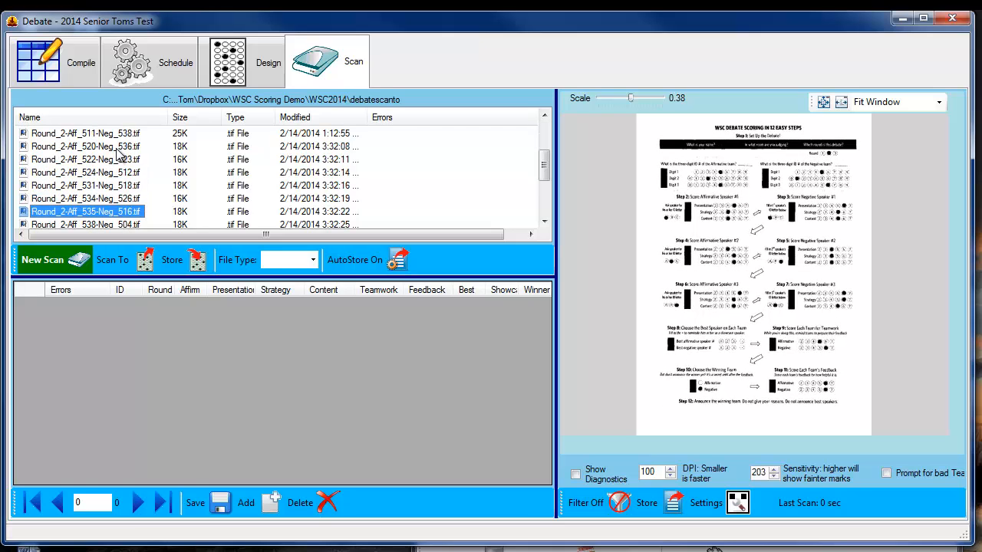
- Open the folder containing the scans in Windows Explorer and delete all its TIF files, keeping the three subfolders
right_click(170, 188)
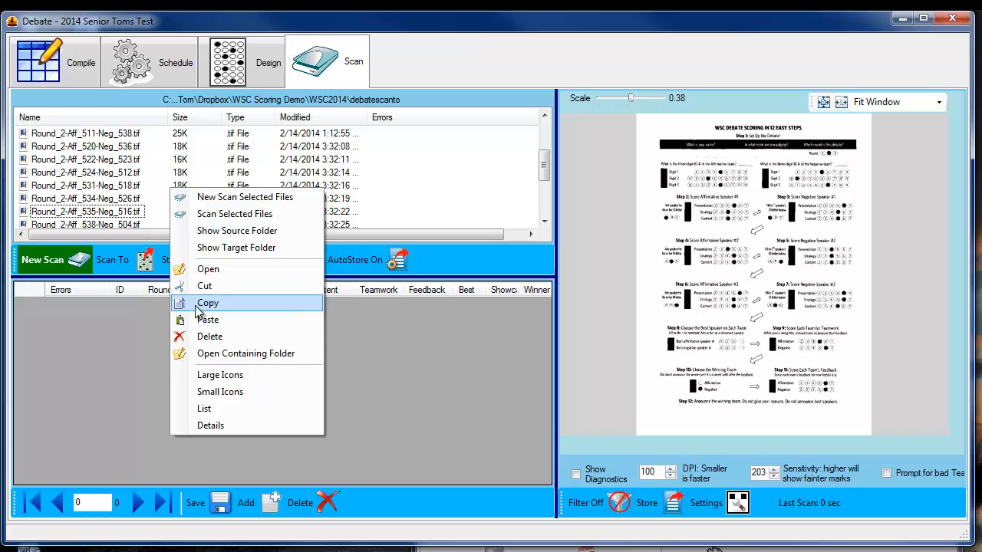
left_click(197, 354)
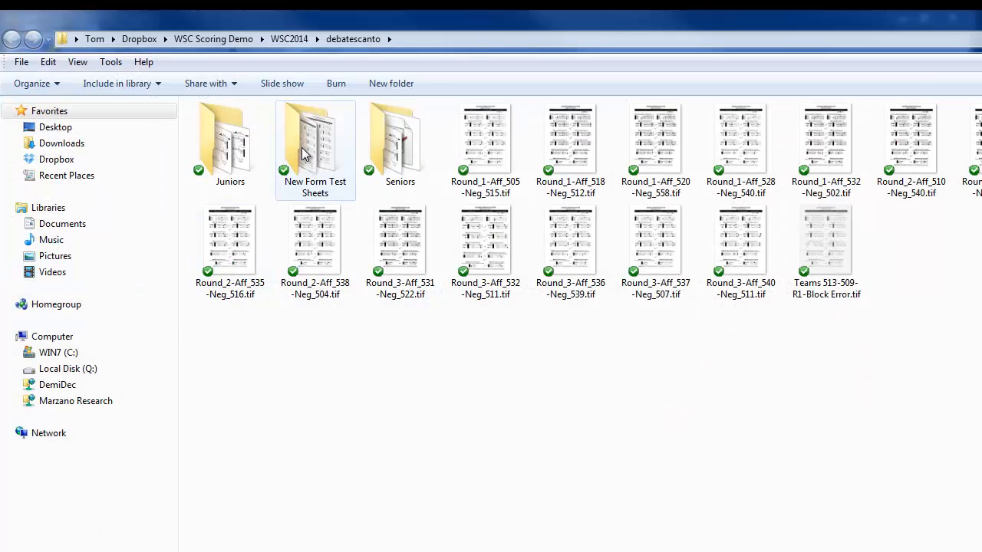
left_click(495, 158)
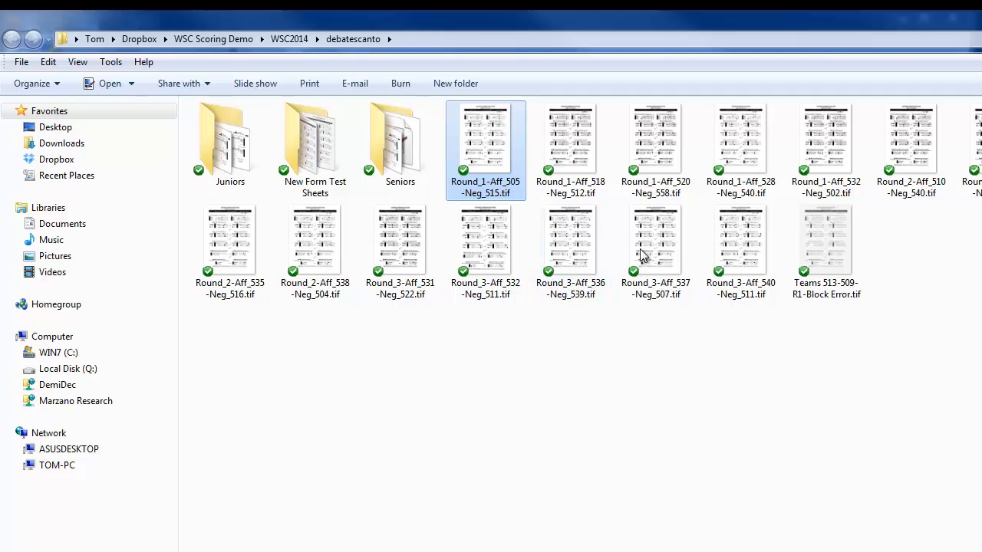
left_click(826, 251, "shift")
key("Delete")
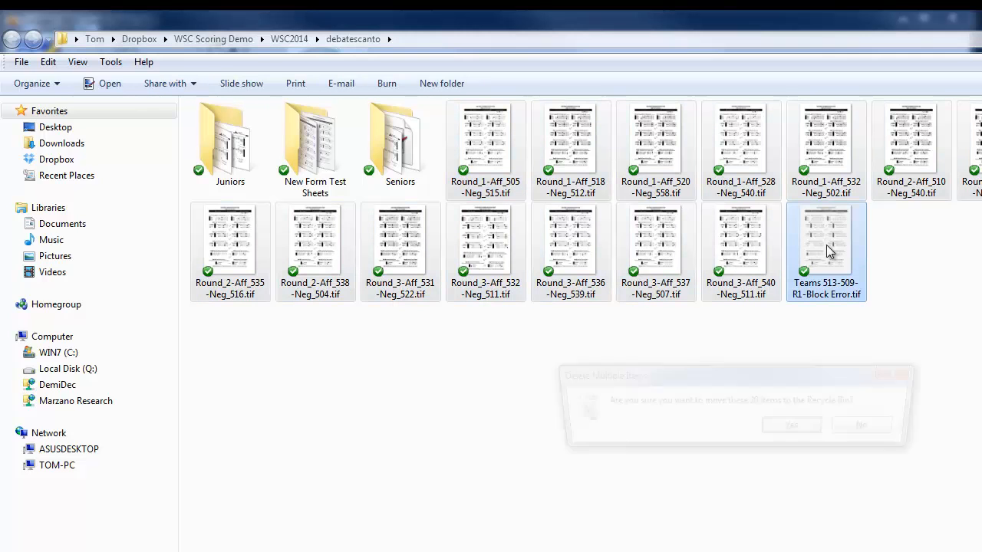
left_click(797, 427)
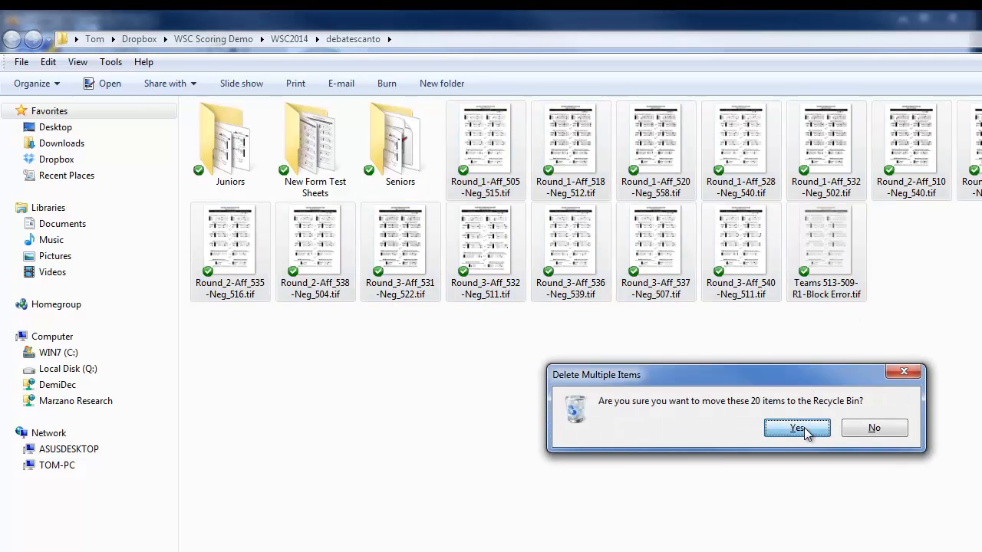
- Copy the New Form Test Sheets files except 200 dpi Gray.png and 300 dpi Color.tif into debatescanto, and close the folder window
double_click(319, 166)
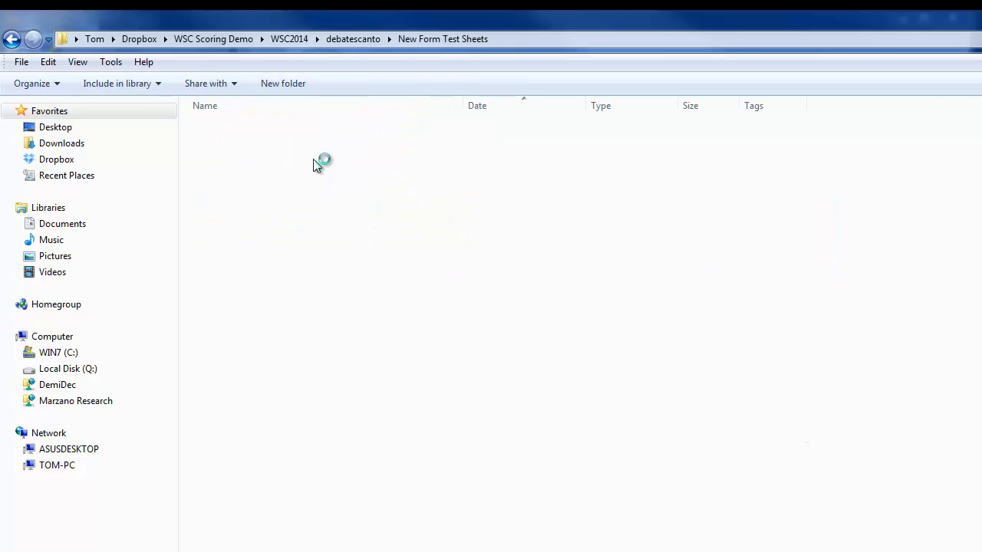
key("ctrl+a")
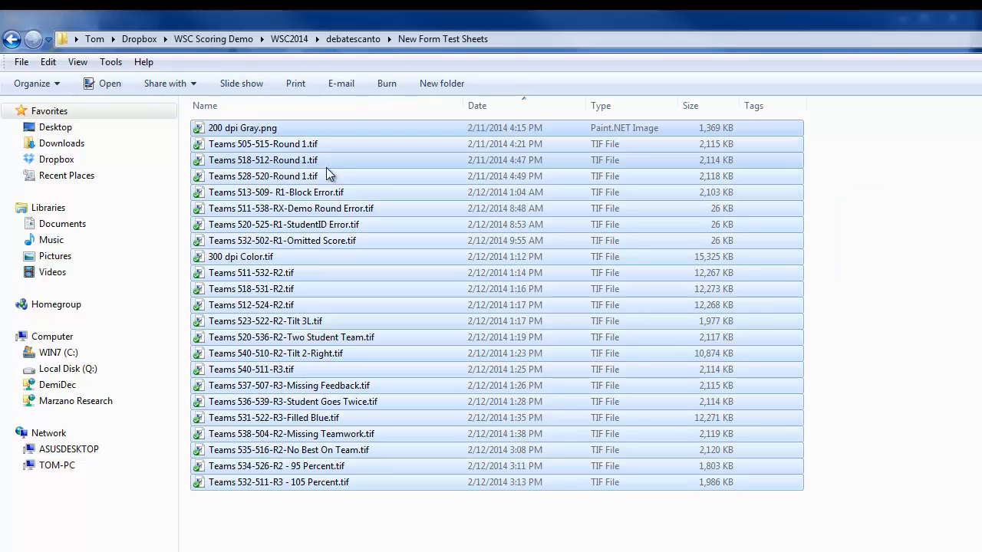
left_click(270, 132, "ctrl")
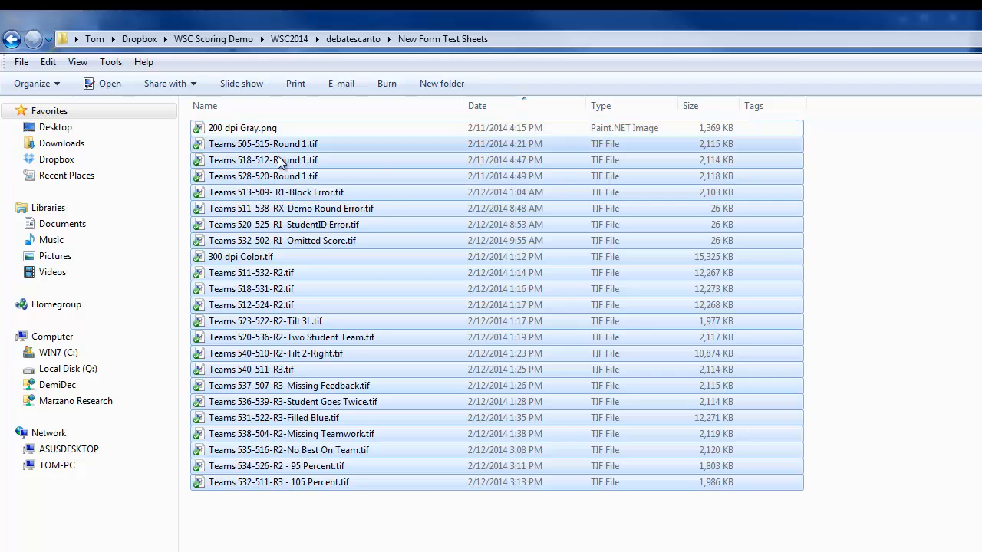
left_click(291, 259, "ctrl")
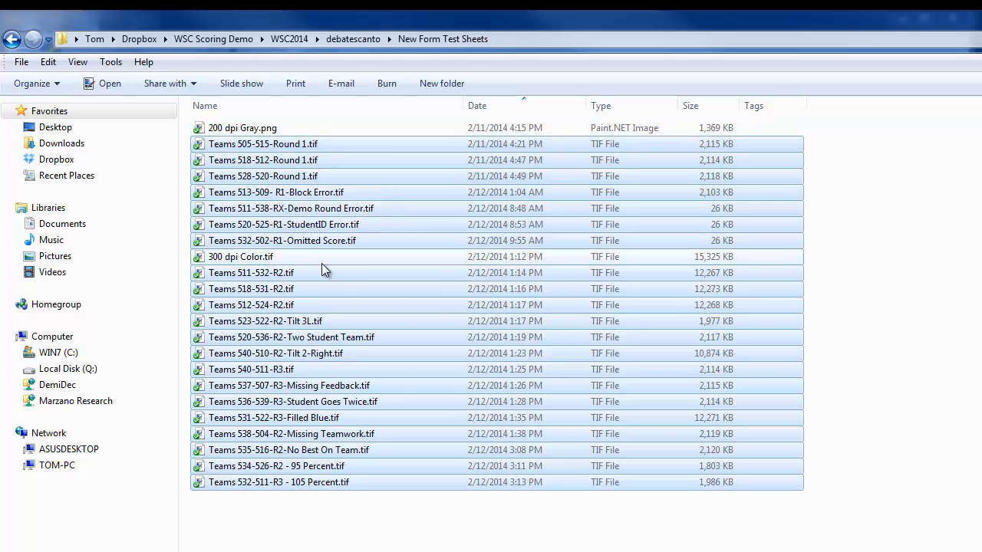
left_click(353, 39)
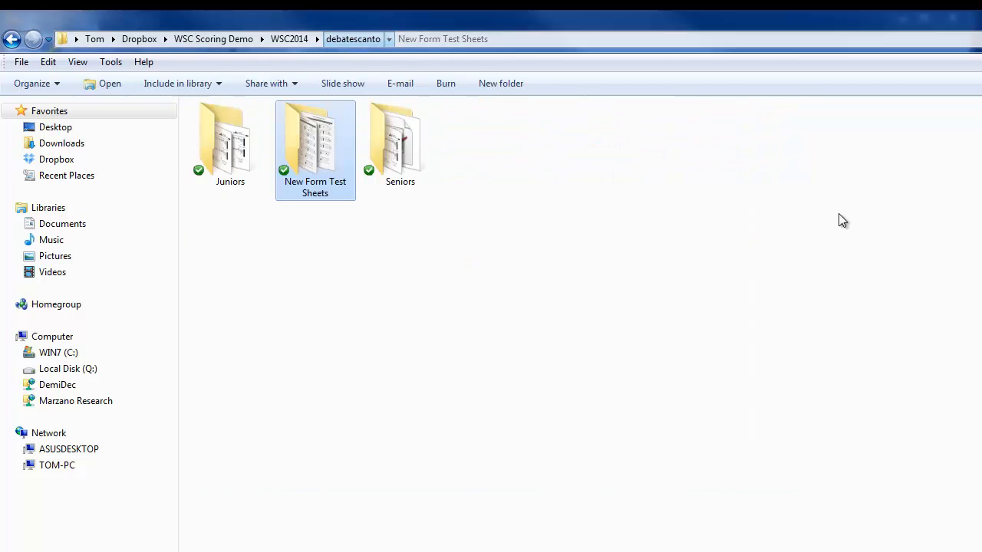
right_click(852, 227)
left_click(890, 332)
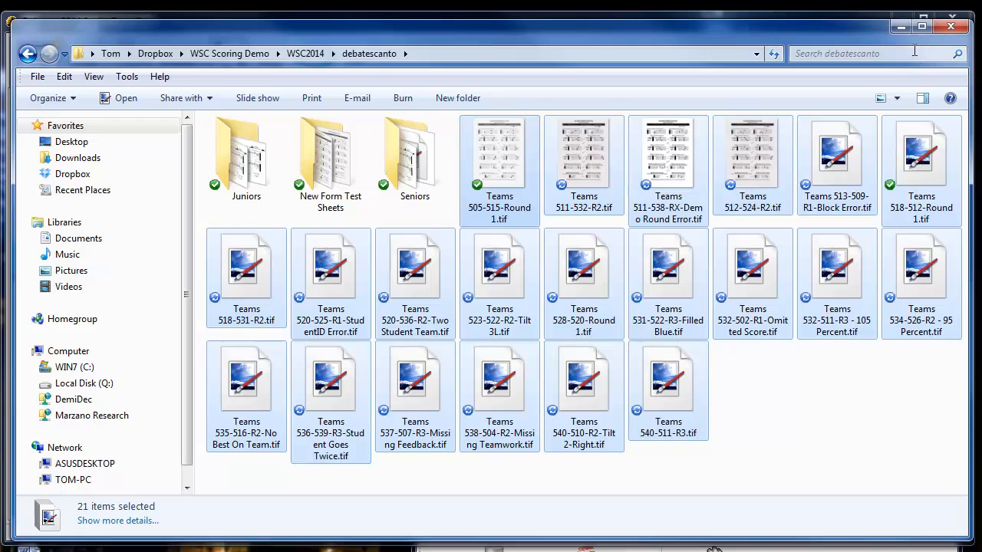
left_click(951, 27)
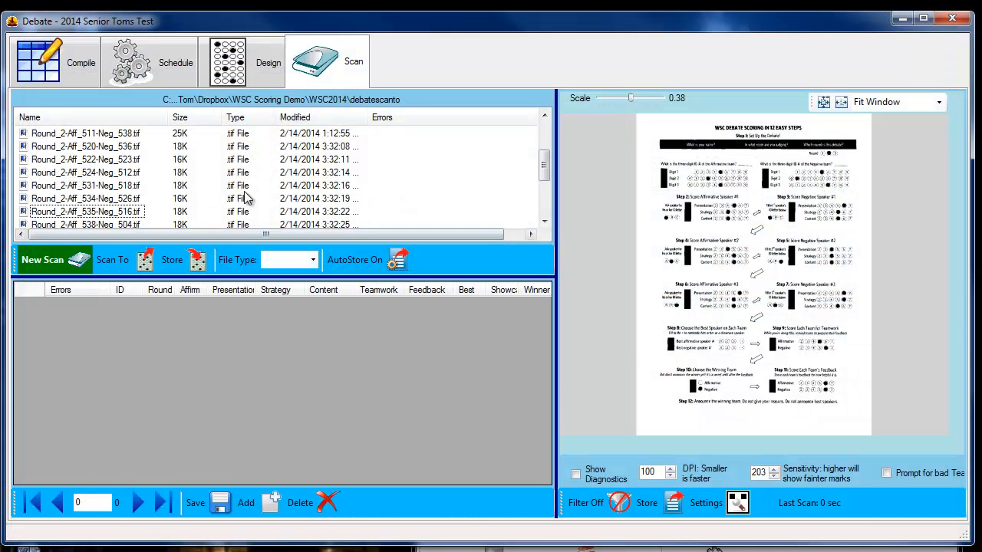
- Reload the debatescanto file list and widen its Name column to fit the full file names
left_click(176, 263)
left_click(138, 262)
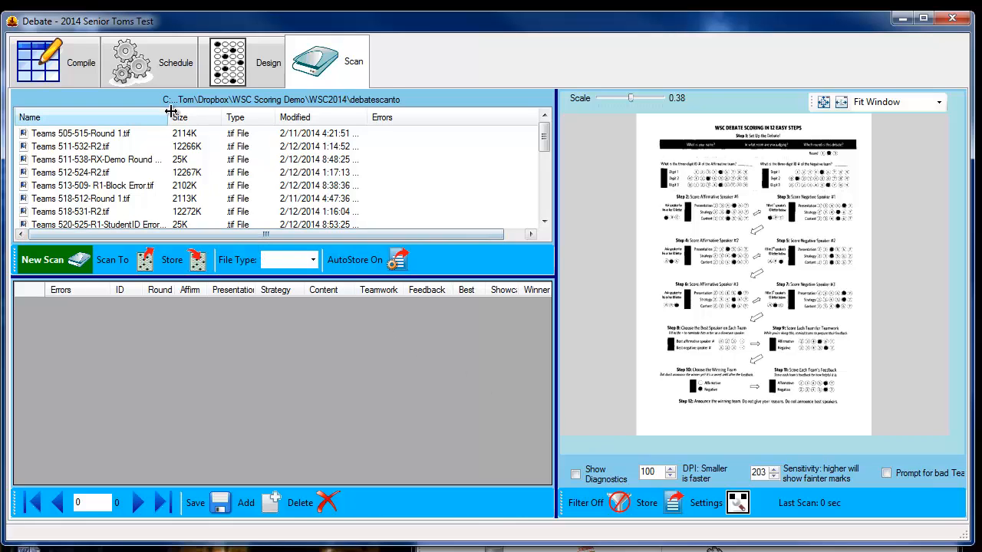
left_click_drag(169, 112, 222, 114)
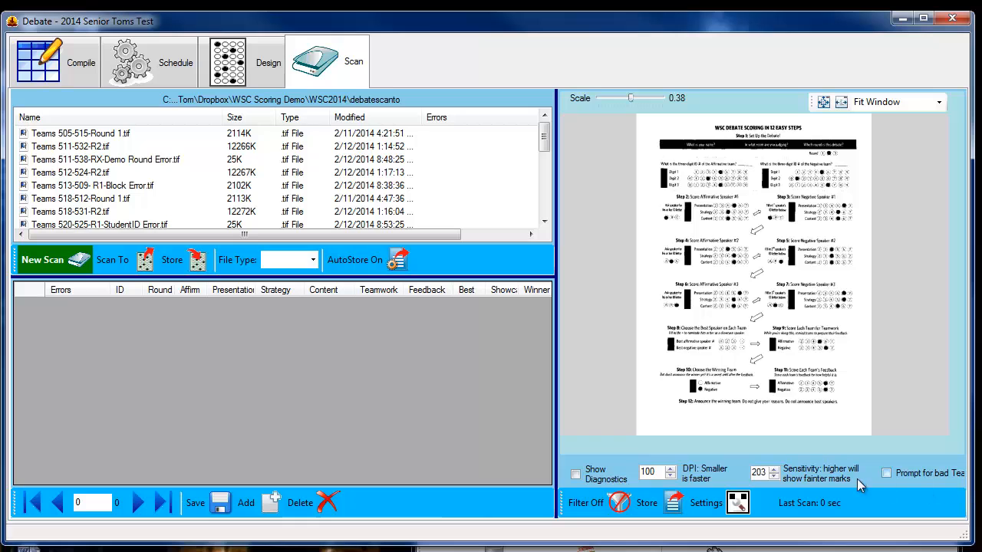
- Widen the form preview pane and set the scan sensitivity to 187
left_click_drag(555, 448, 415, 447)
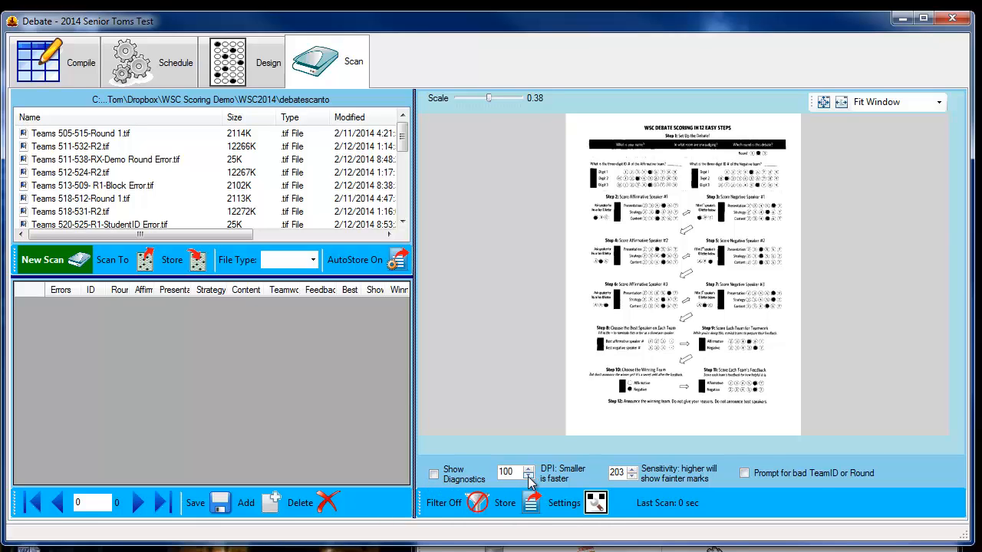
left_click(632, 477)
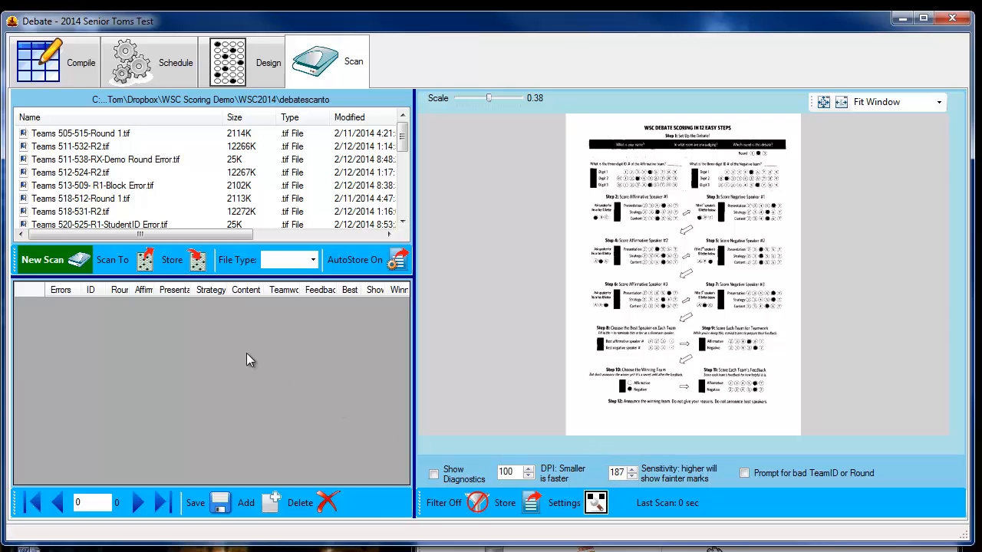
- Run a new scan on all files in the debatescanto list and widen the results pane
left_click(150, 134)
key("shift+End")
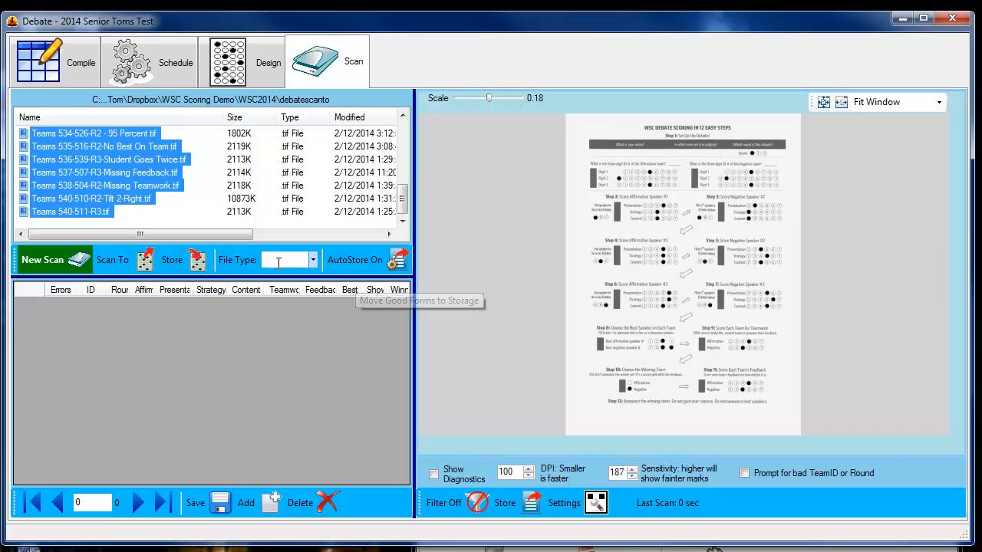
left_click(46, 260)
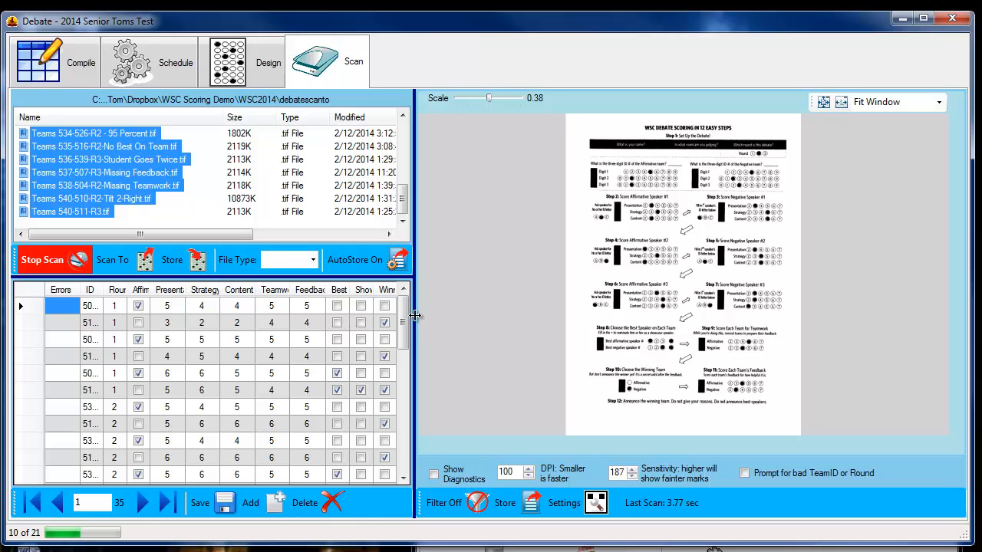
left_click_drag(414, 315, 651, 316)
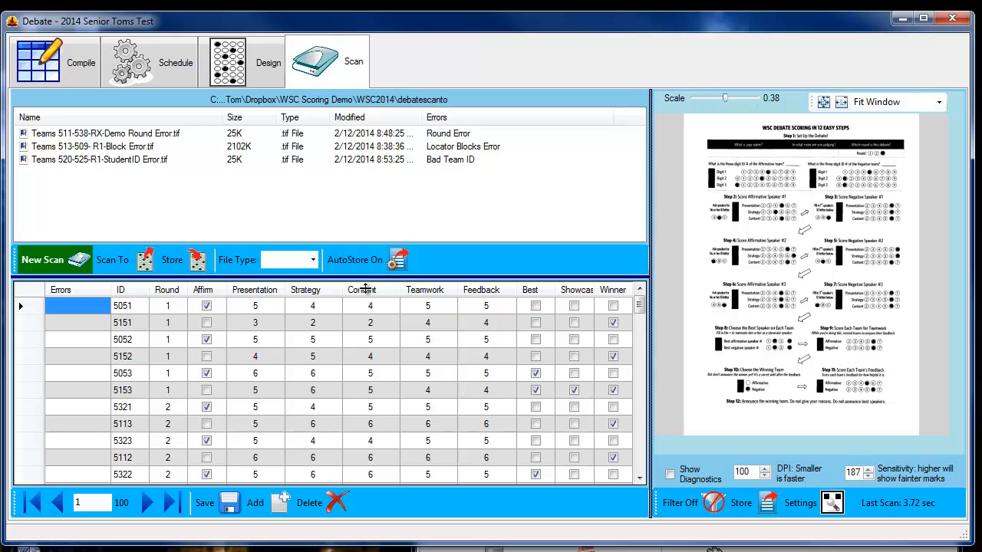
- Show the stored scans and examine the forms flagged DefPresentation and DefBest
left_click(193, 263)
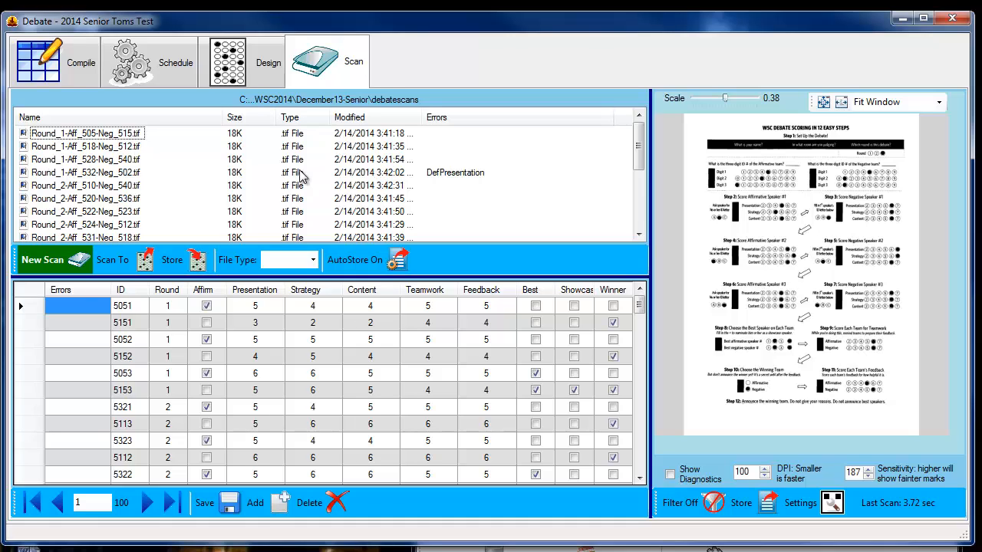
left_click(125, 175)
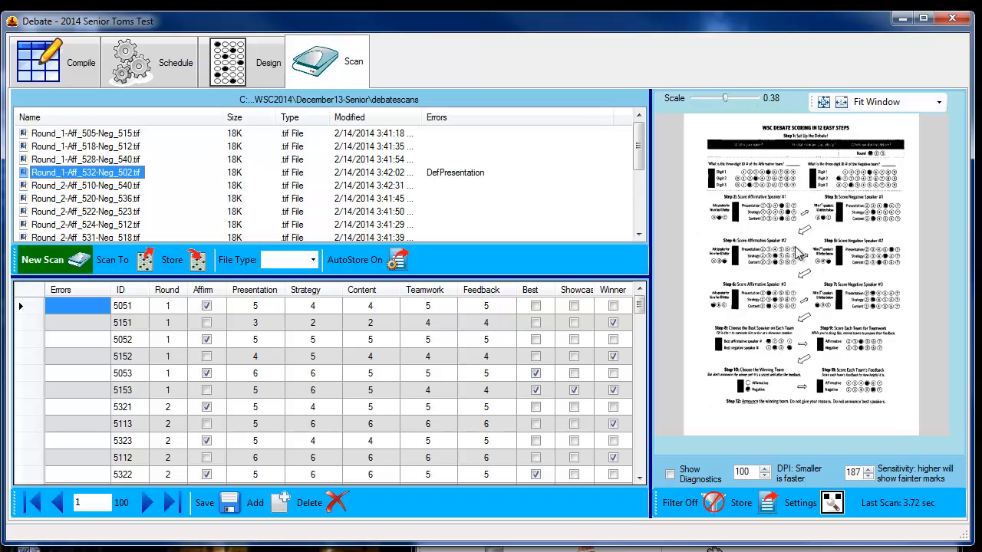
left_click_drag(638, 159, 641, 191)
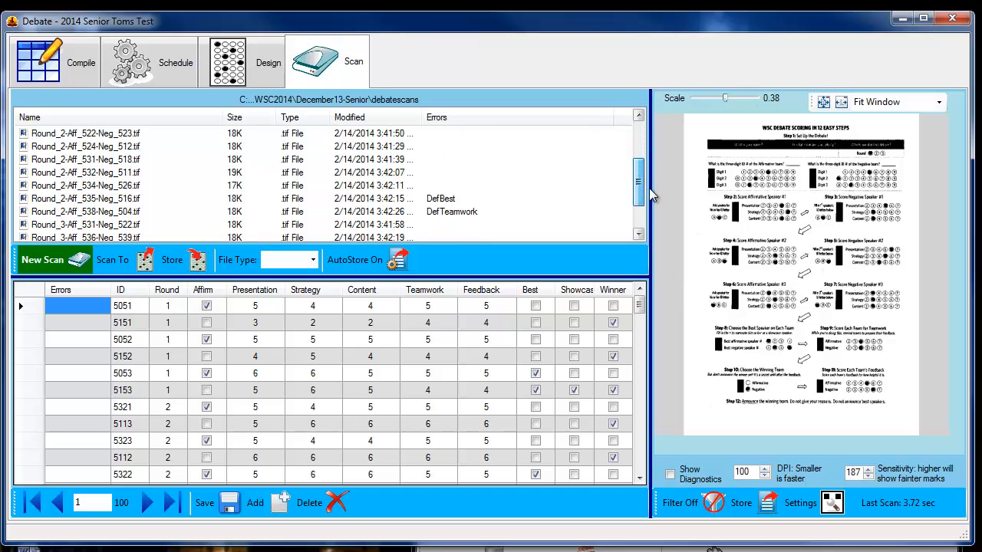
left_click(127, 199)
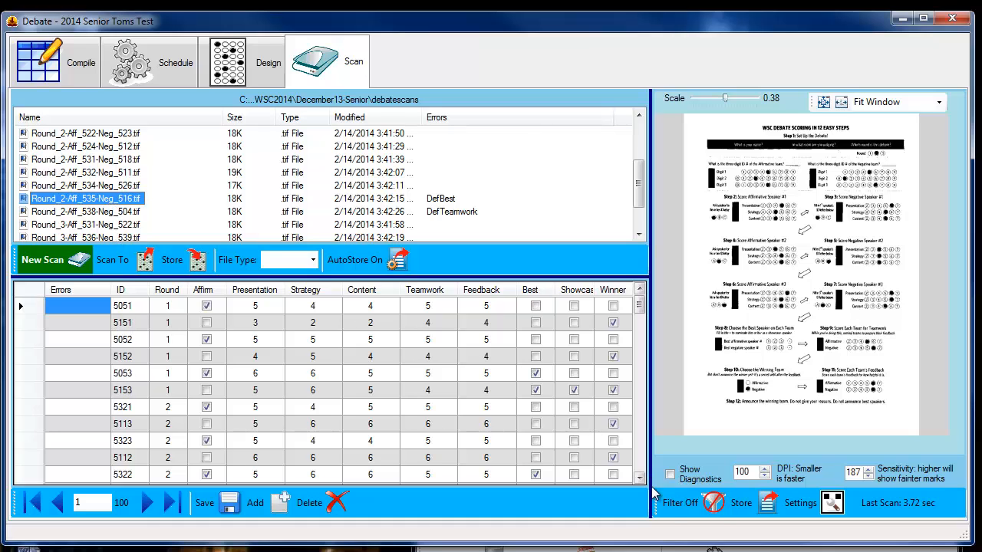
- Turn on the filter for the selected scan's records and view those of Round_2-Aff_538-Neg_504.tif
left_click(685, 503)
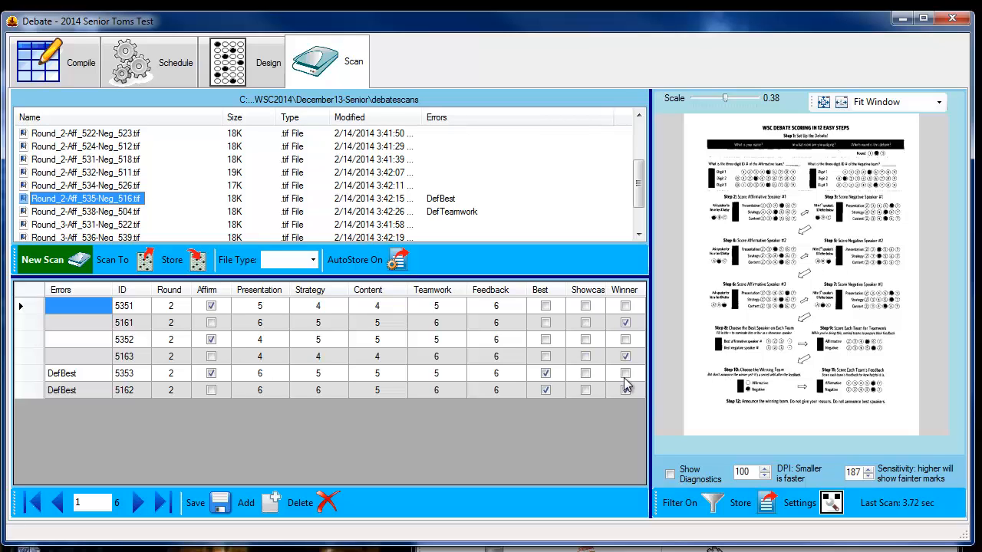
left_click(131, 211)
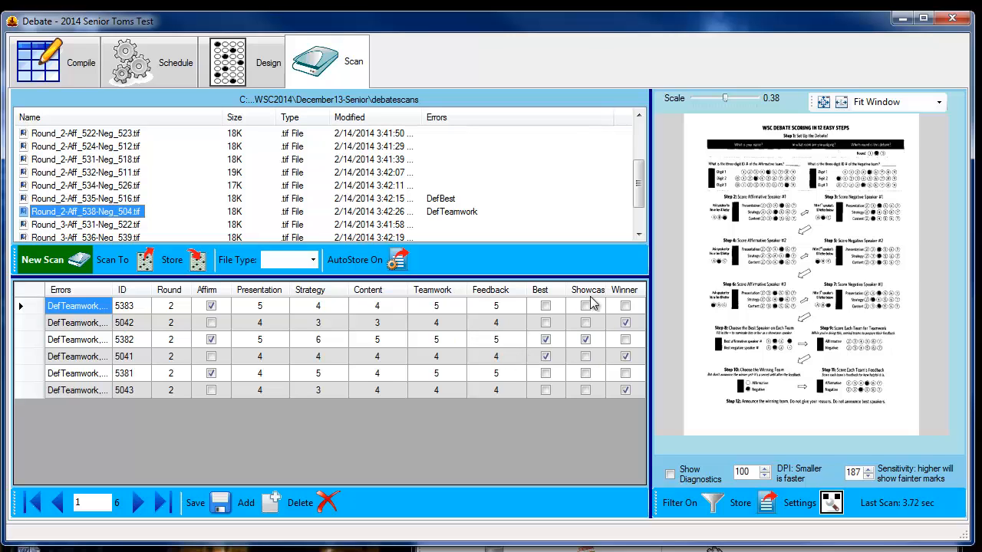
- View the score records of Round_3-Aff_537-Neg_507.tif and widen the Errors column to read its error entries
scroll(636, 228, "down", 1)
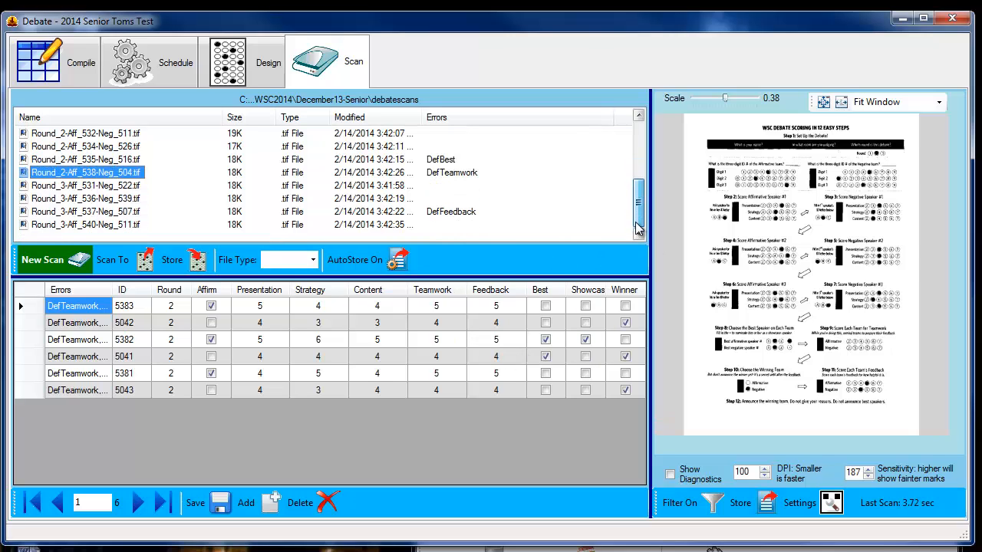
left_click(458, 217)
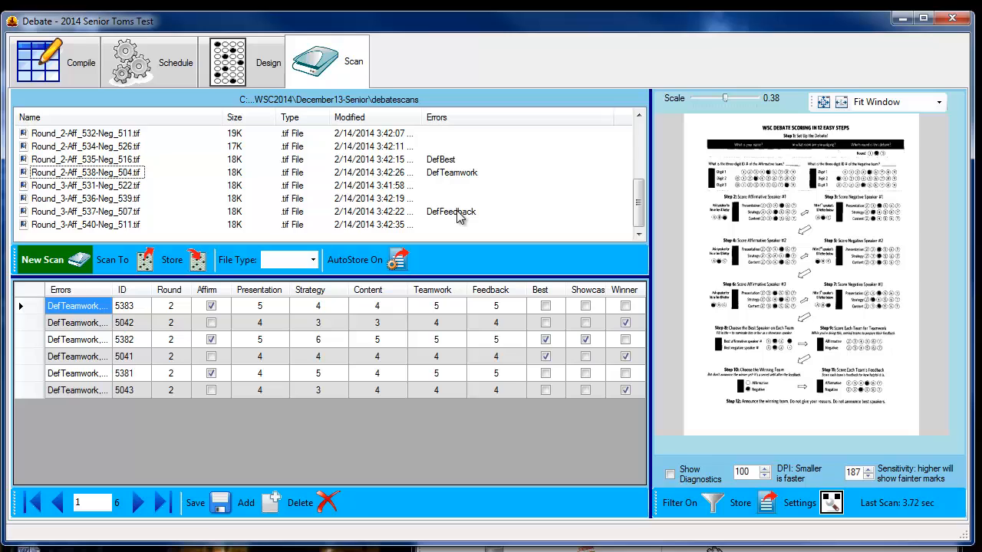
left_click(132, 211)
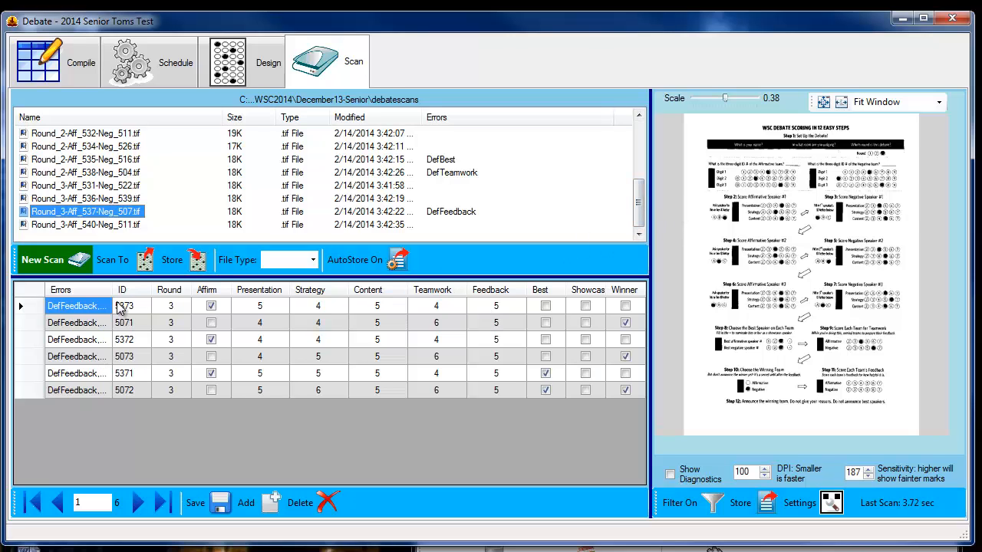
left_click_drag(151, 294, 148, 296)
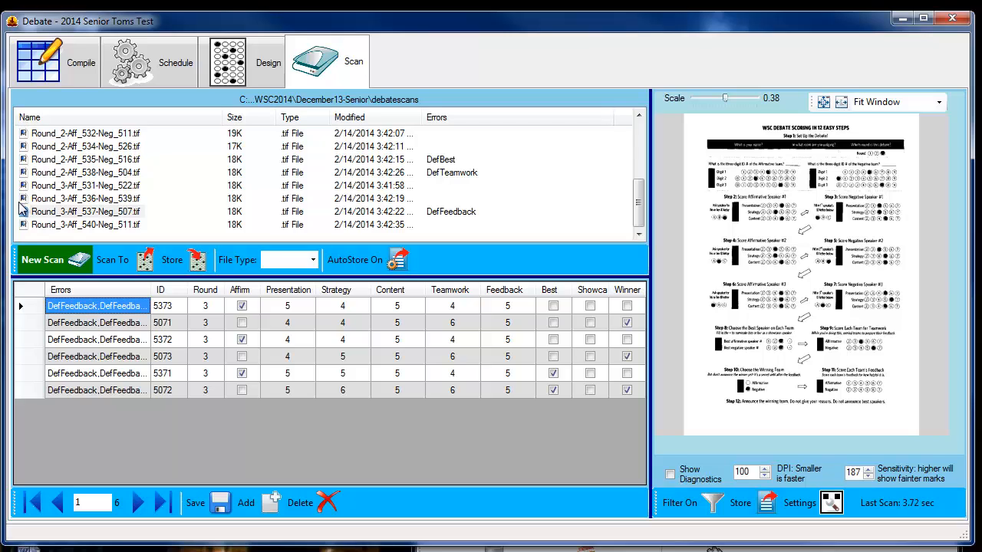
- Preview Teams 520-525-R1-StudentID Error.tif in the scan-to folder, widen the preview pane, and enable prompting for a bad TeamID or Round
left_click(117, 256)
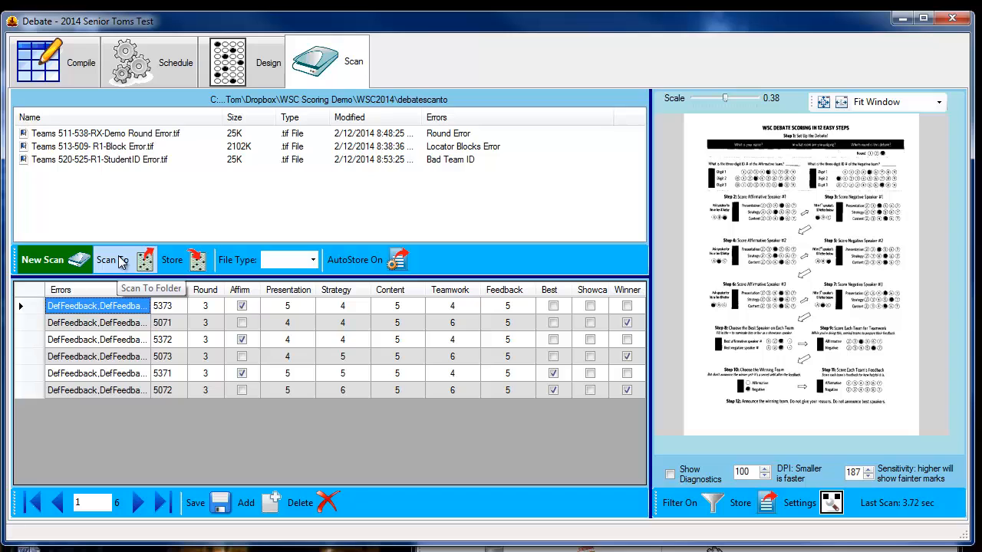
left_click(116, 161)
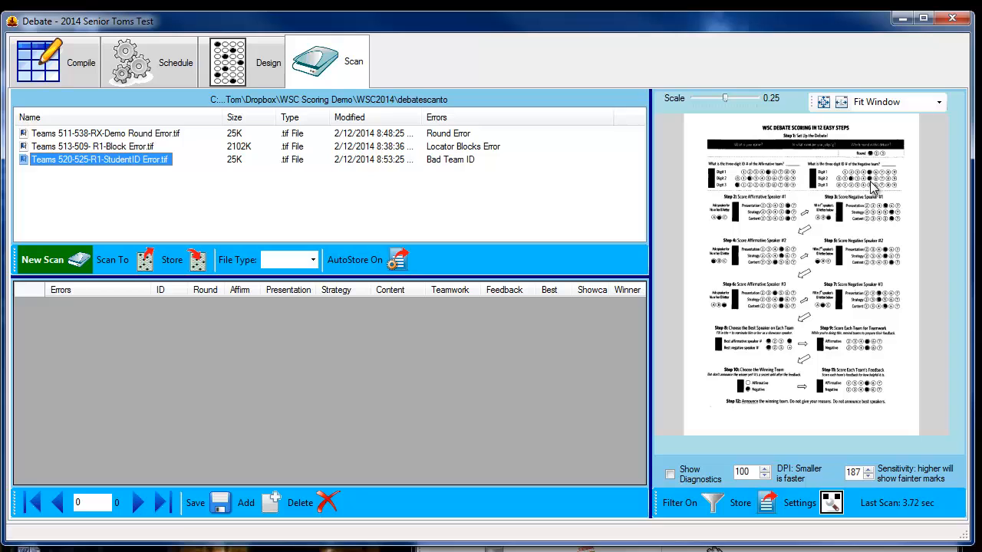
left_click(651, 277)
left_click_drag(583, 266, 525, 268)
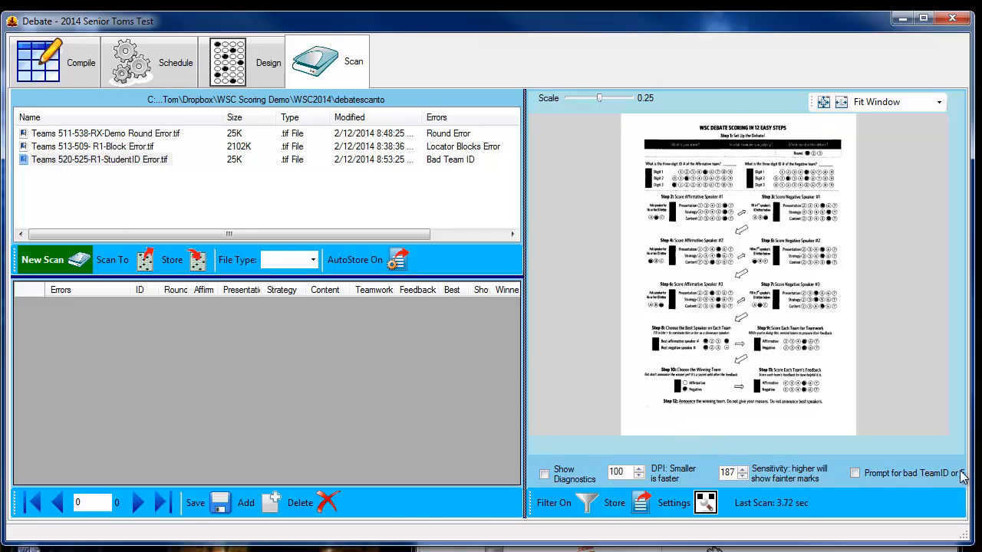
left_click(856, 474)
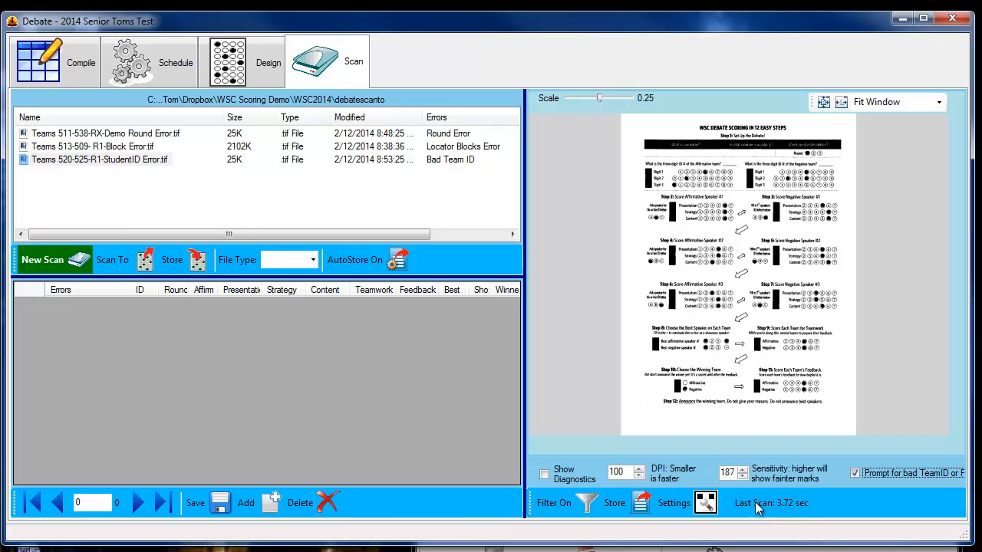
- Rescan Teams 520-525-R1-StudentID Error.tif and supply 525 as the correct negative team ID
left_click(102, 161)
left_click(51, 260)
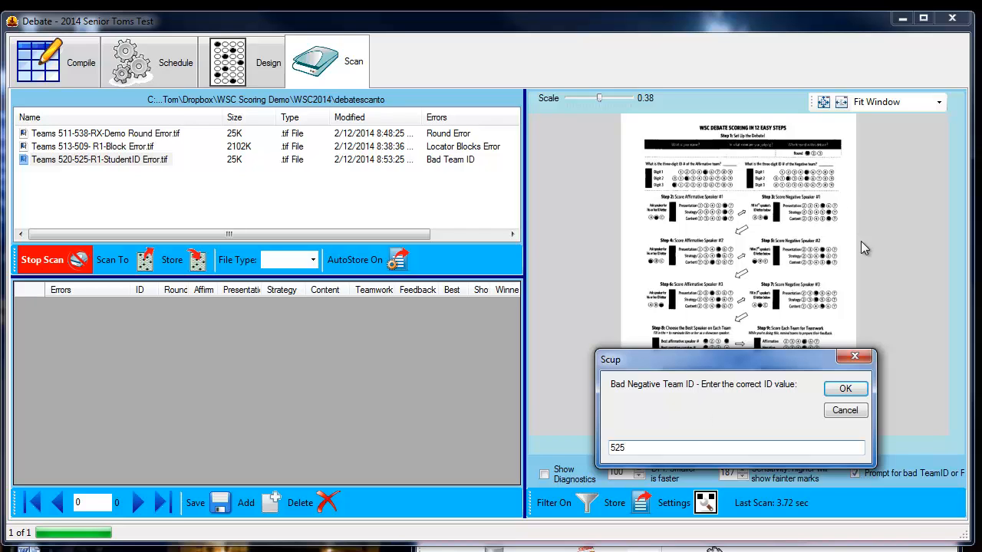
left_click(842, 389)
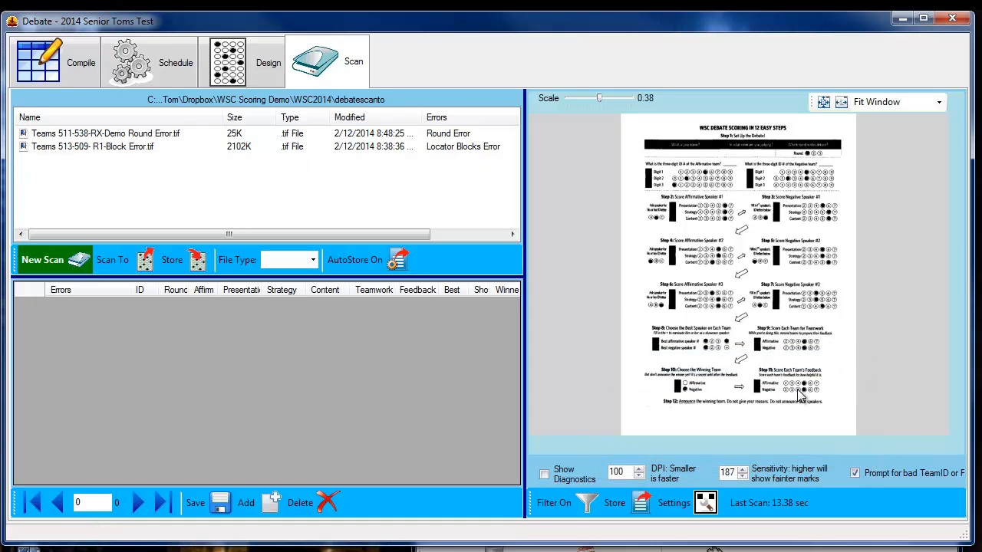
- Rescan Teams 511-538-RX-Demo Round Error.tif and supply 2 as the correct round value
left_click(163, 135)
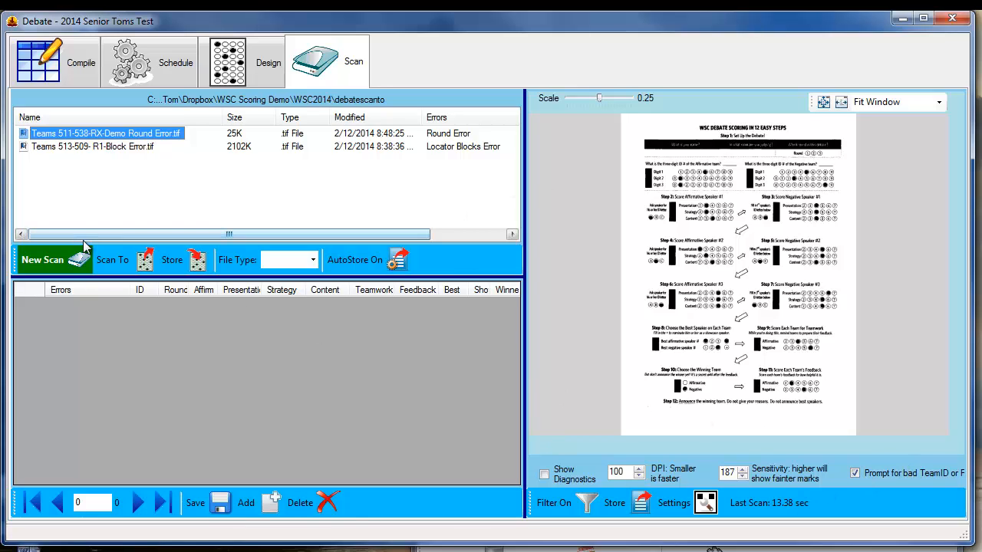
left_click(45, 262)
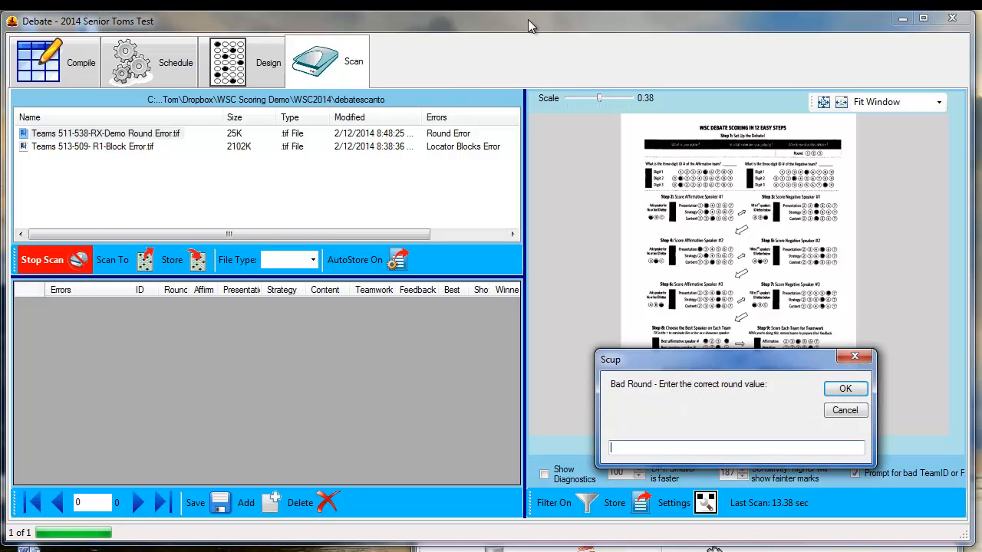
type("2")
left_click(837, 386)
left_click(839, 390)
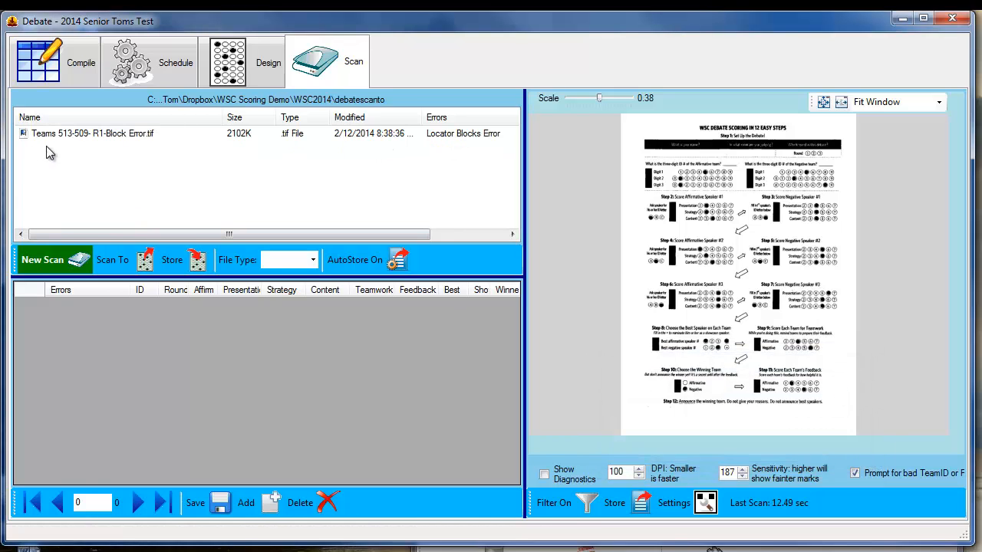
- Examine the form Teams 513-509- R1-Block Error.tif, return to the stored scans and turn off the record filter
left_click(85, 137)
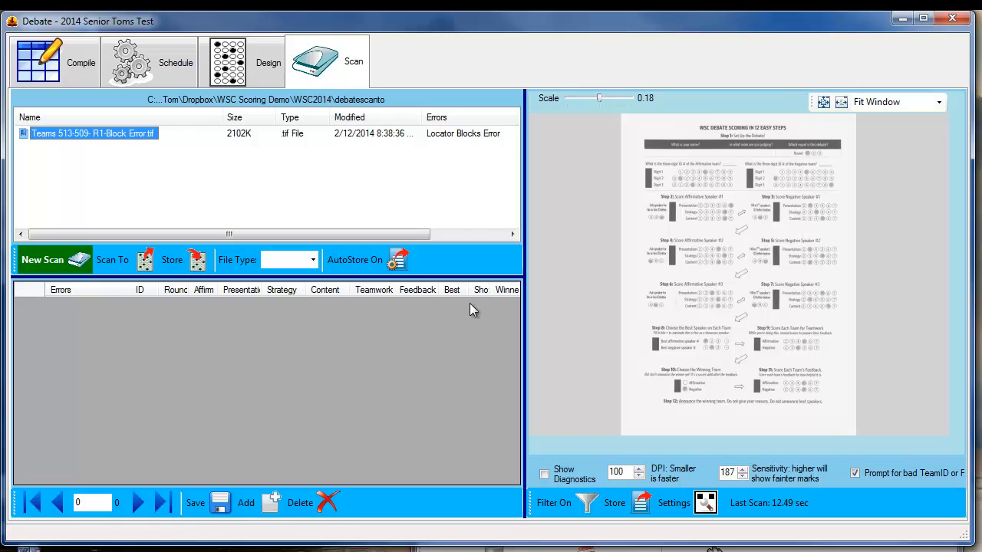
left_click(198, 261)
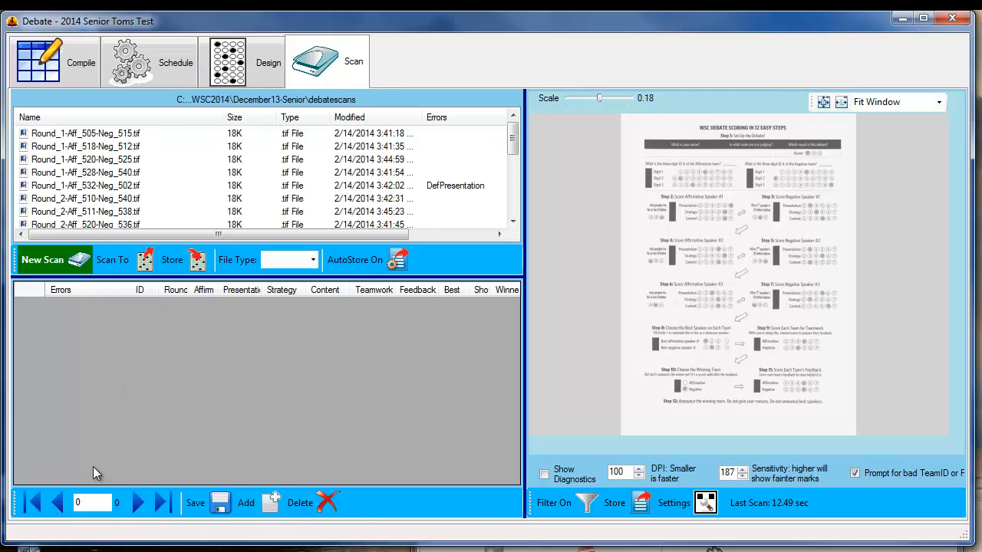
left_click(568, 502)
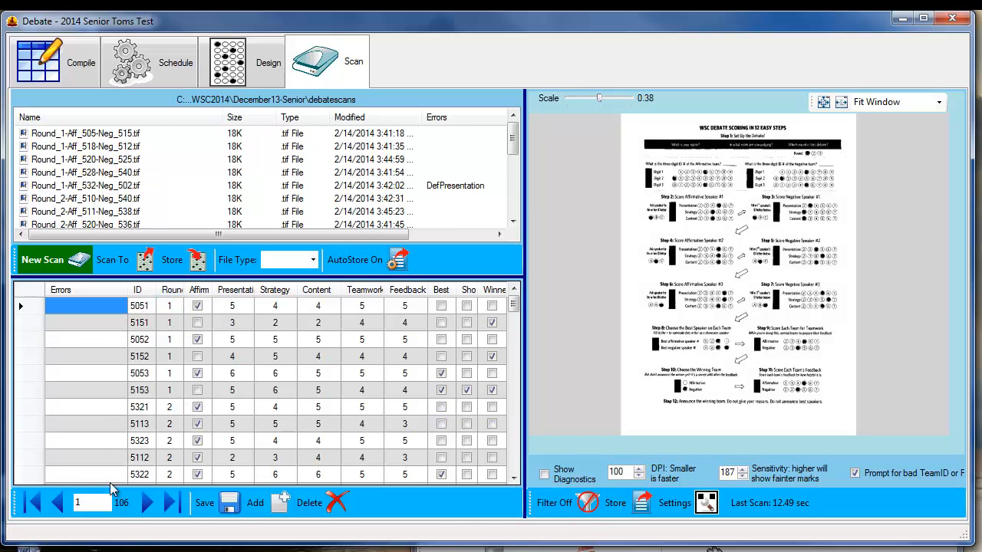
- Rescan Round_1-Aff_532-Neg_502.tif with diagnostics shown and the DPI set to 200, after widening the preview pane
left_click(96, 187)
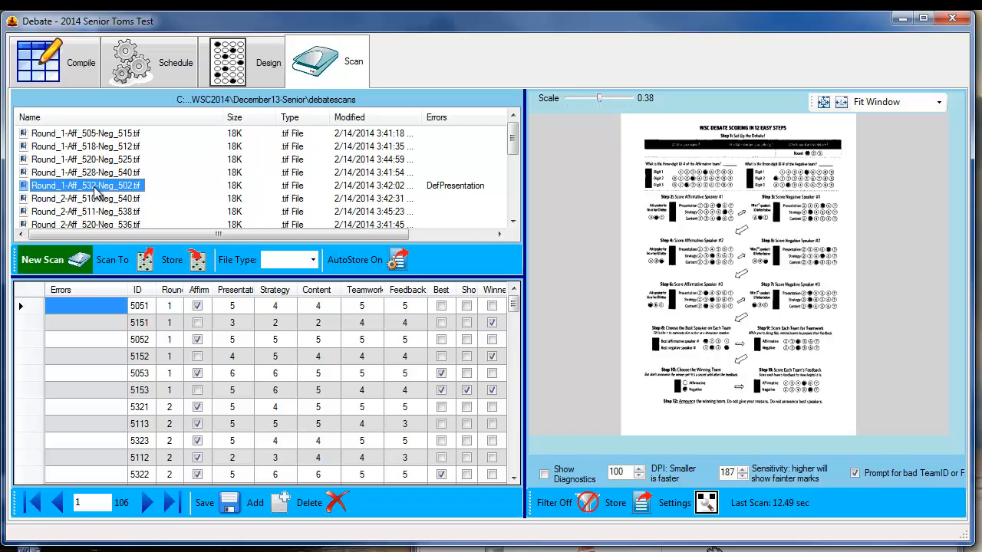
left_click_drag(524, 234, 468, 234)
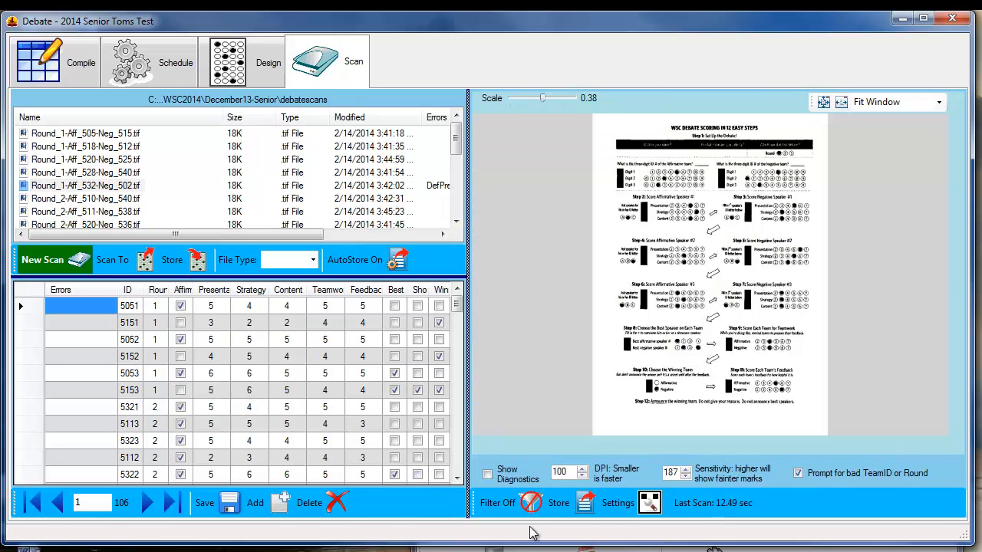
left_click(488, 475)
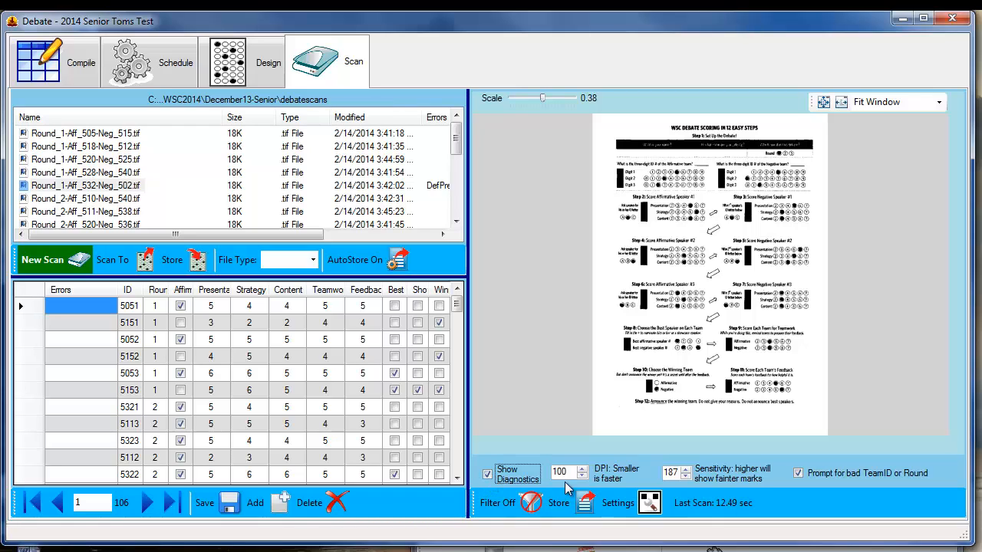
left_click(583, 470)
left_click(582, 469)
left_click(31, 186)
left_click(32, 263)
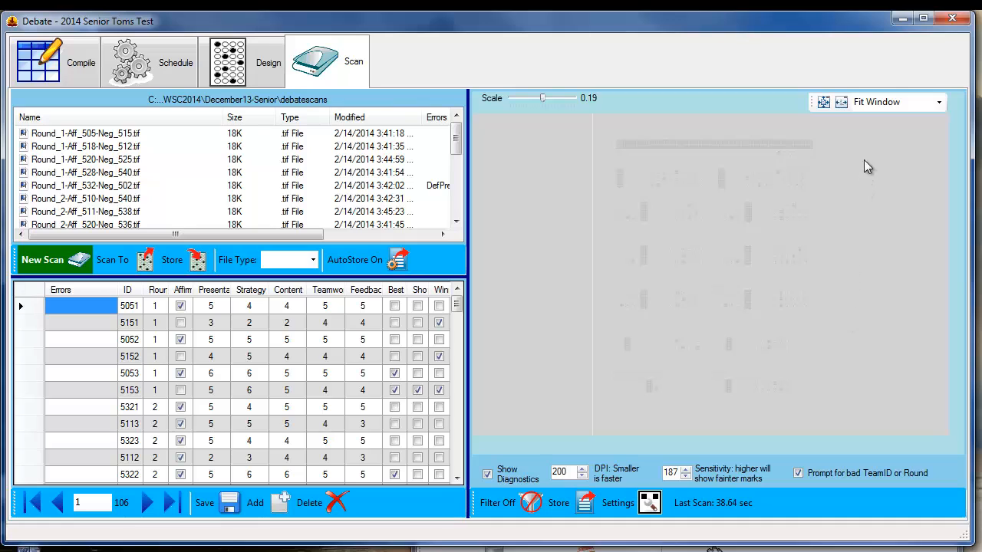
- Fit the diagnostic image to the pane width, enlarge the preview pane and examine the sampled dots across the form
left_click(843, 102)
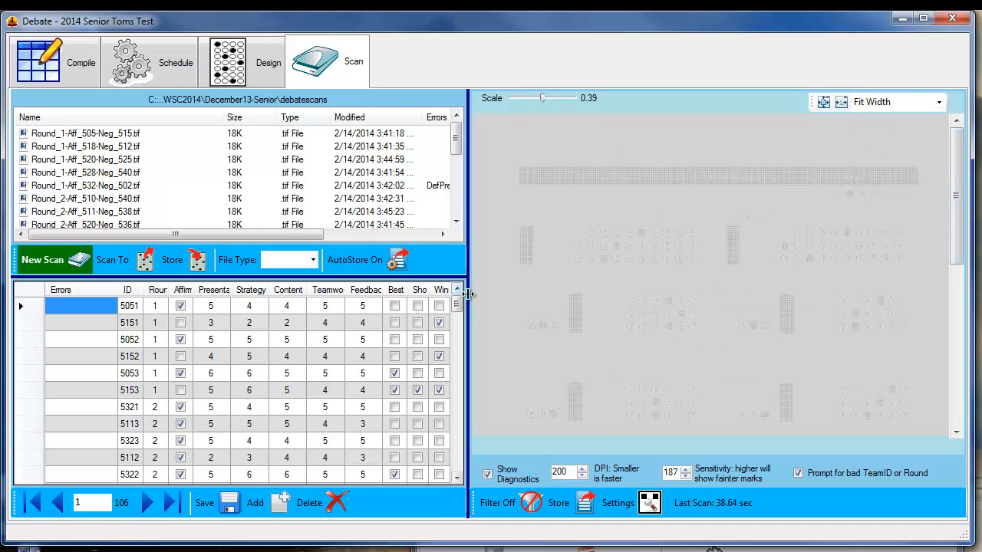
left_click_drag(255, 295, 118, 297)
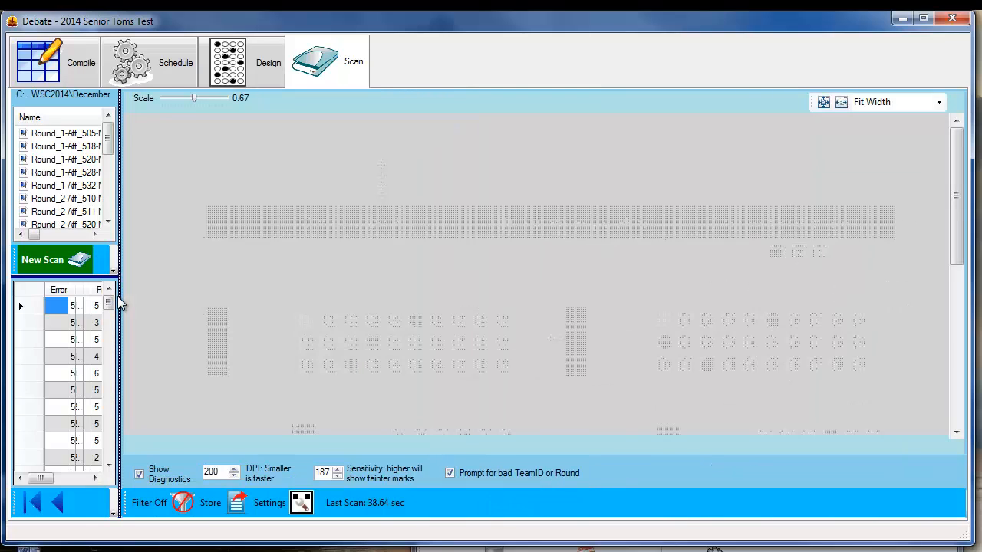
left_click_drag(954, 184, 957, 301)
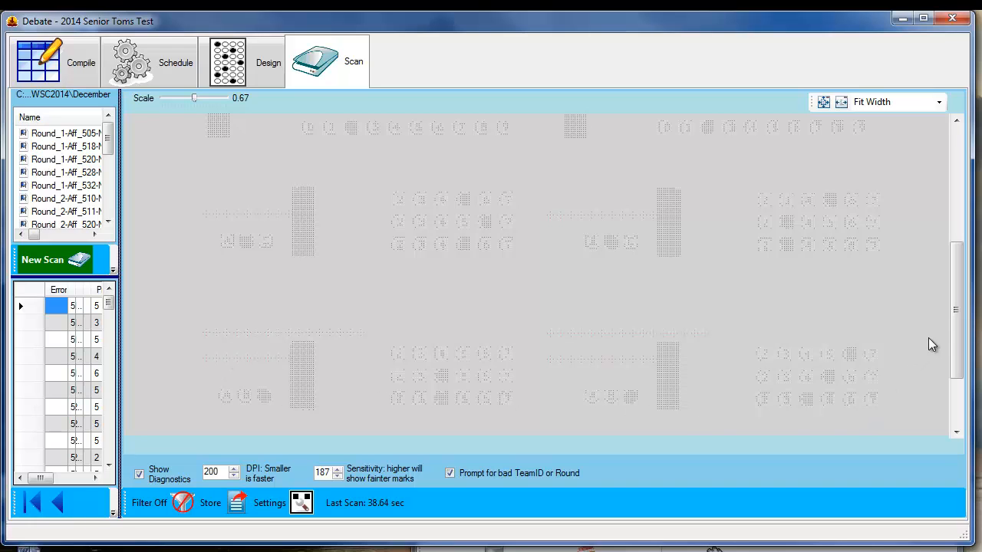
left_click_drag(955, 331, 959, 293)
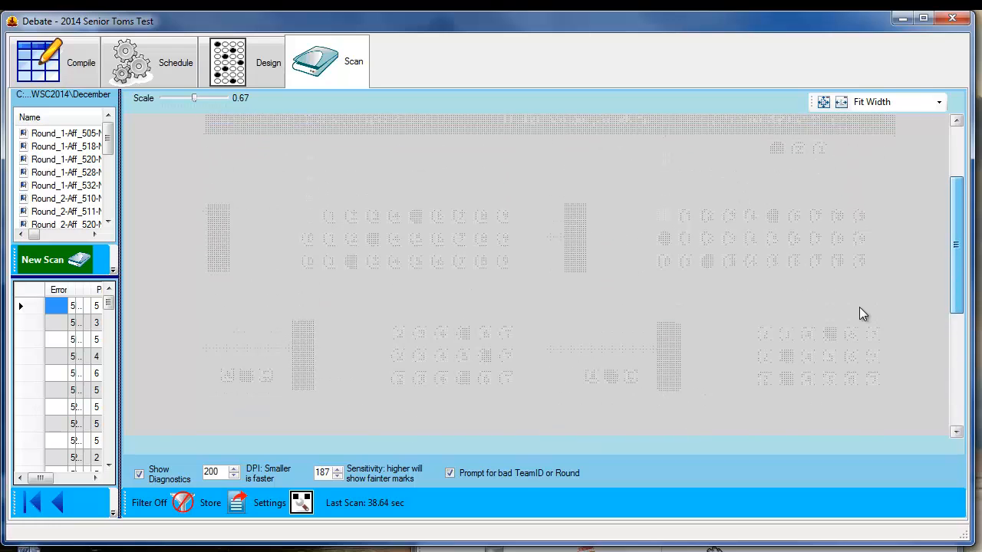
- Zoom the diagnostic image to 200% and examine the sampled dots in the affirmative team ID digits
left_click(938, 102)
left_click(924, 249)
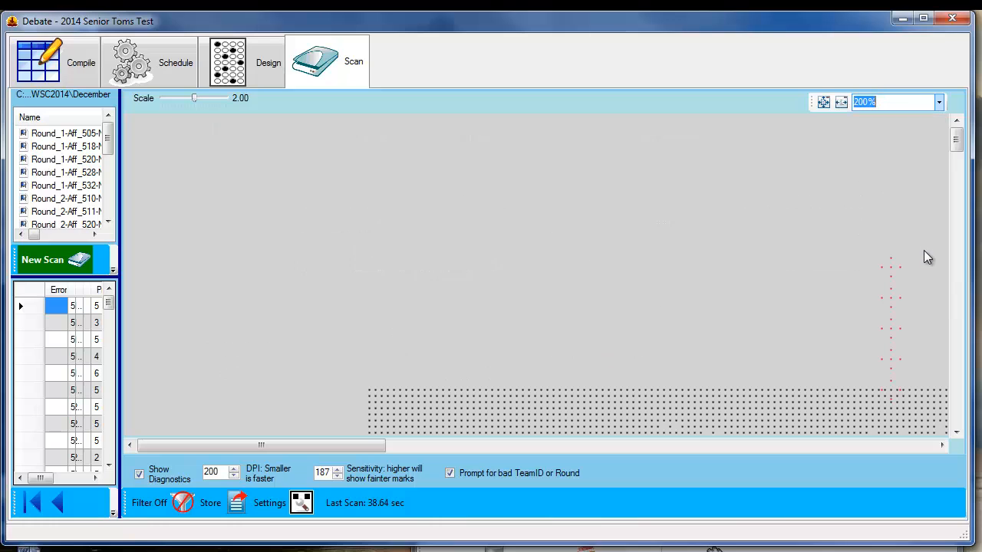
left_click_drag(958, 139, 969, 203)
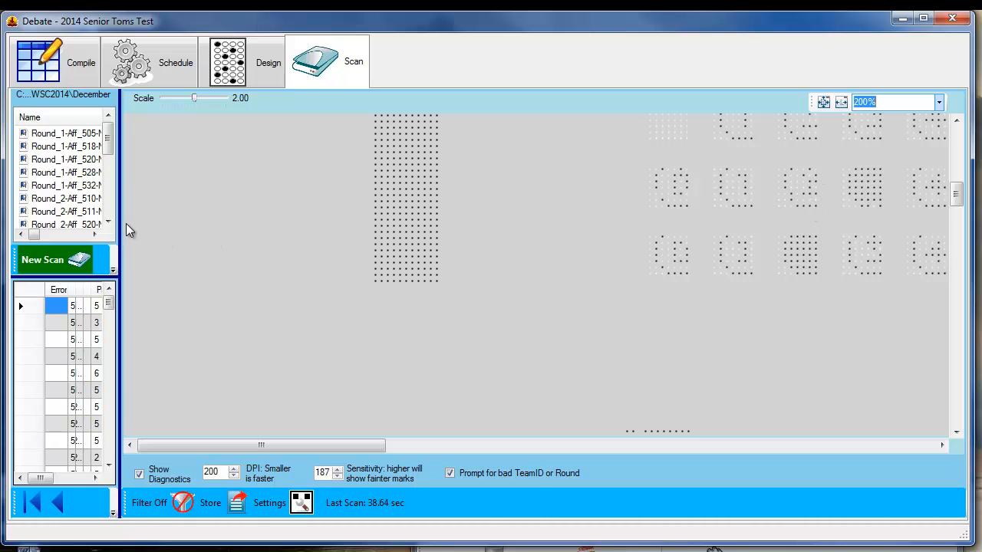
- Turn off the diagnostics display and widen the file list and records pane again
left_click_drag(119, 222, 450, 208)
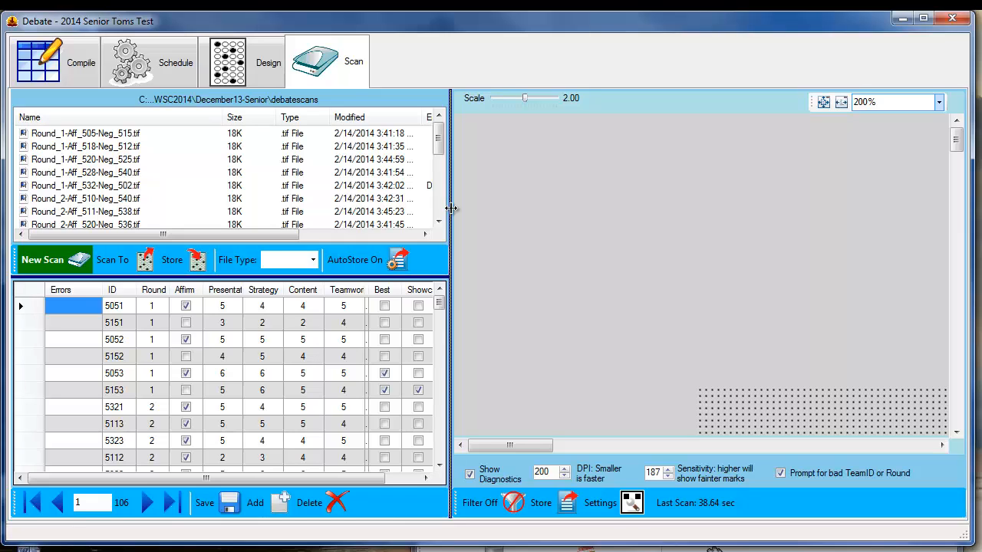
left_click(485, 473)
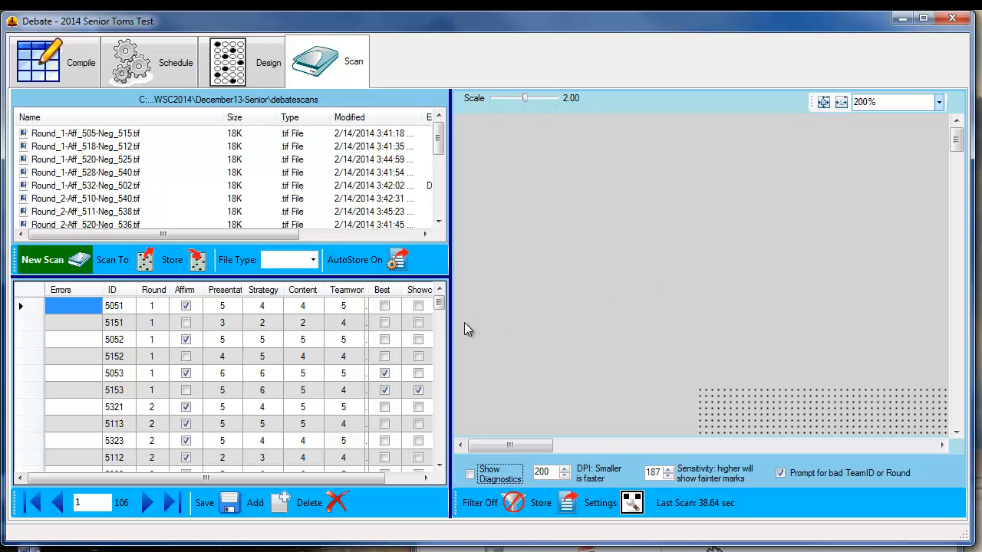
left_click_drag(450, 334, 579, 345)
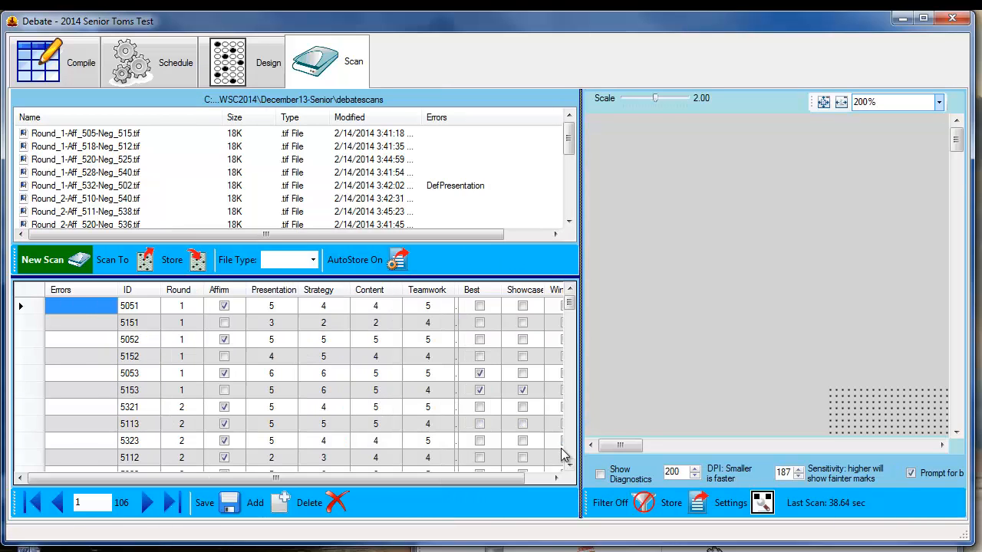